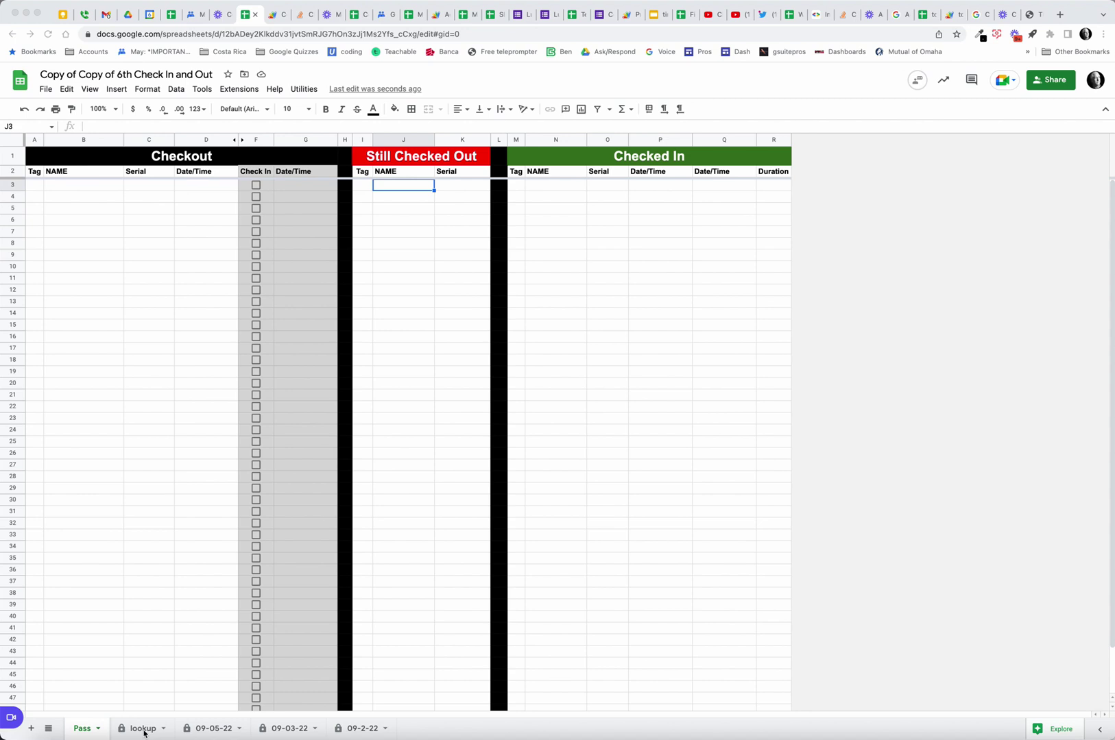
View the lookup sheet of IDs, names and serials, then go back to the Pass sheet.
left_click(144, 730)
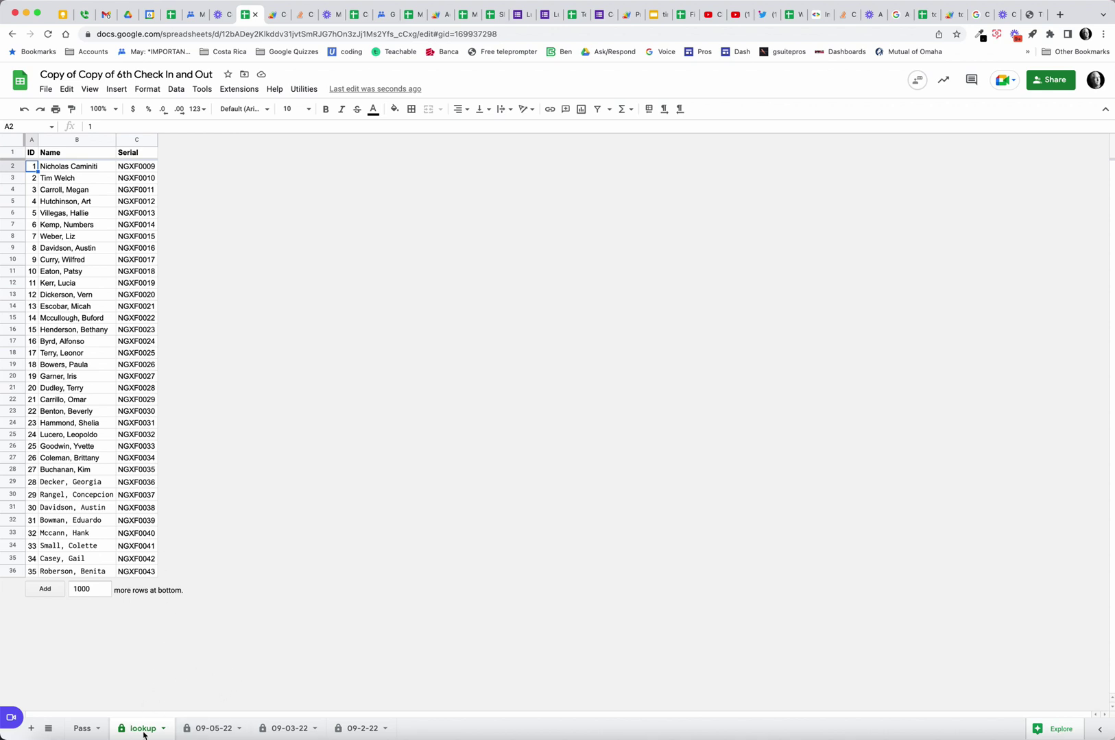
left_click(81, 730)
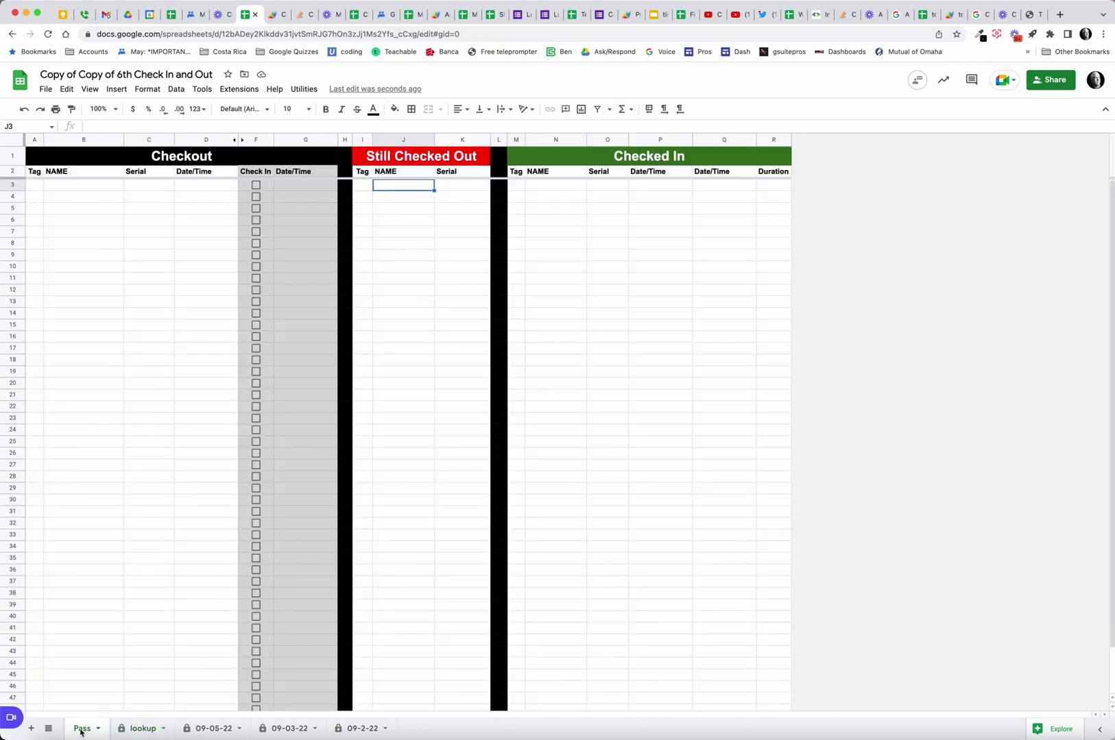
Enter tags 1–5 down the Checkout column from A3, auto-filling serials NGXF0009–NGXF0013 and timestamps.
left_click(35, 186)
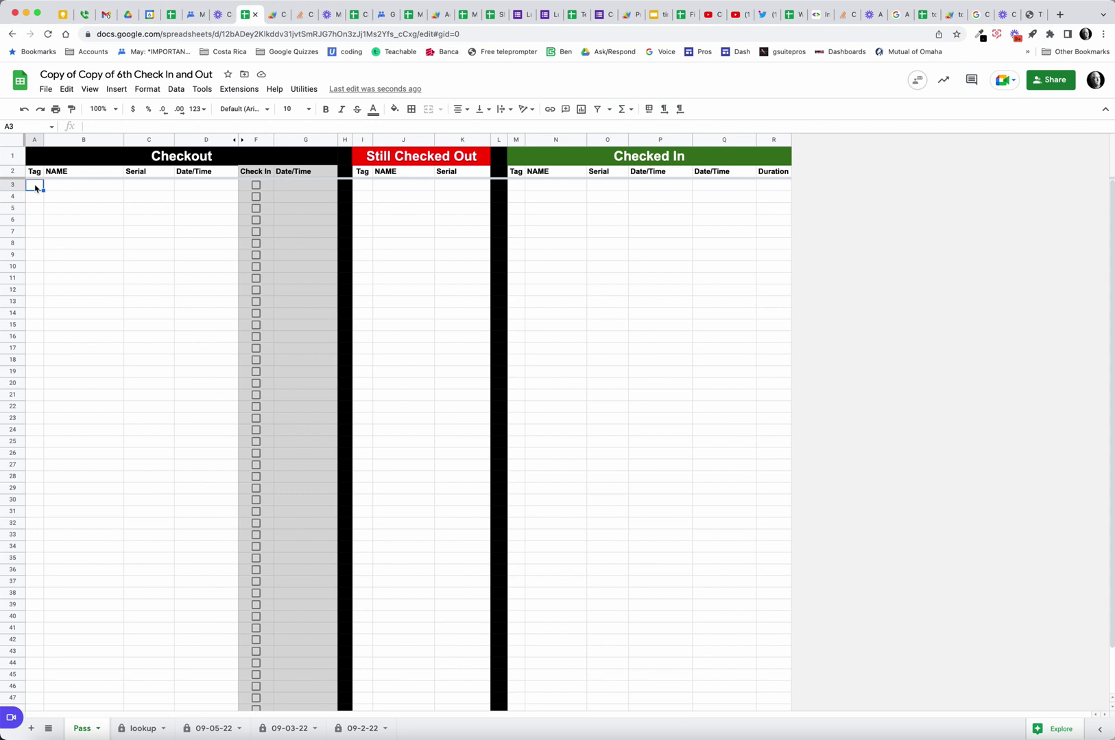
type("1")
key("Return")
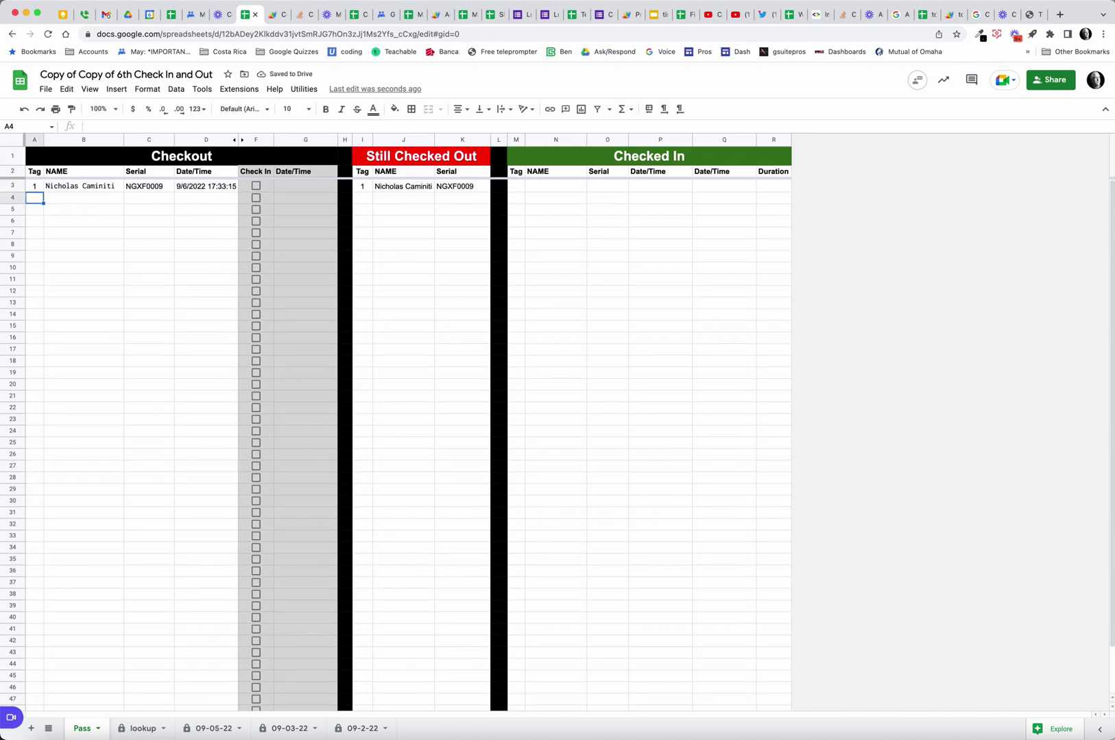
type("1")
key("Return")
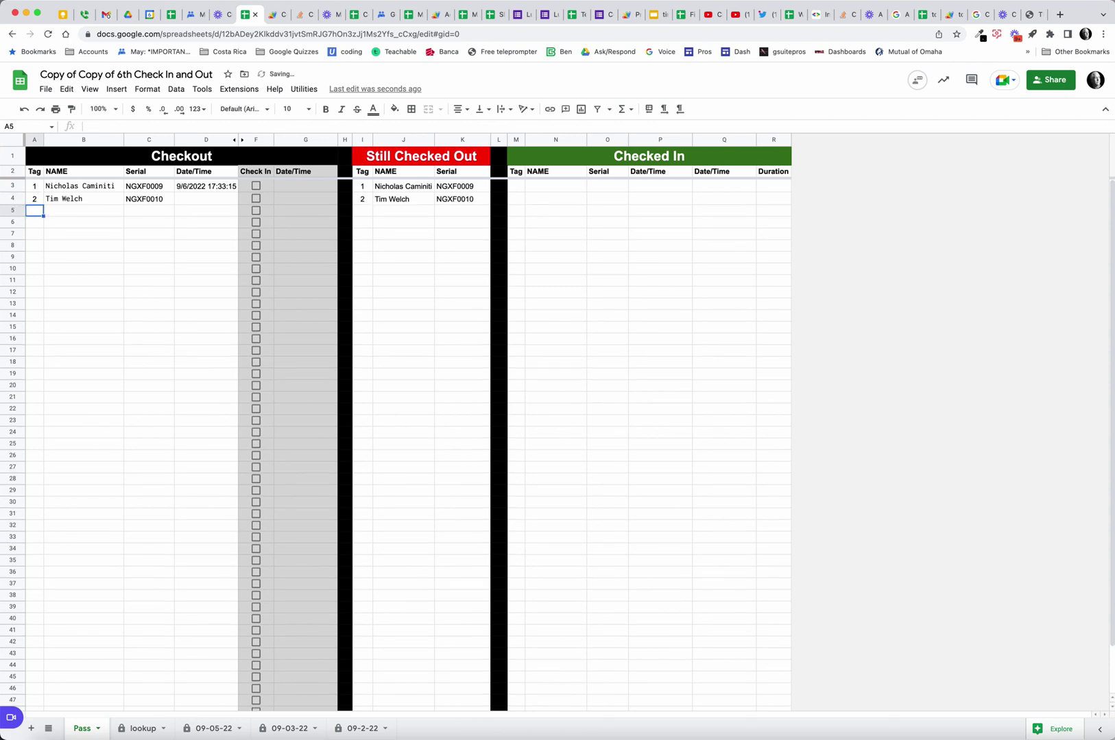
type("3")
key("Return")
type("4")
key("Return")
type("5")
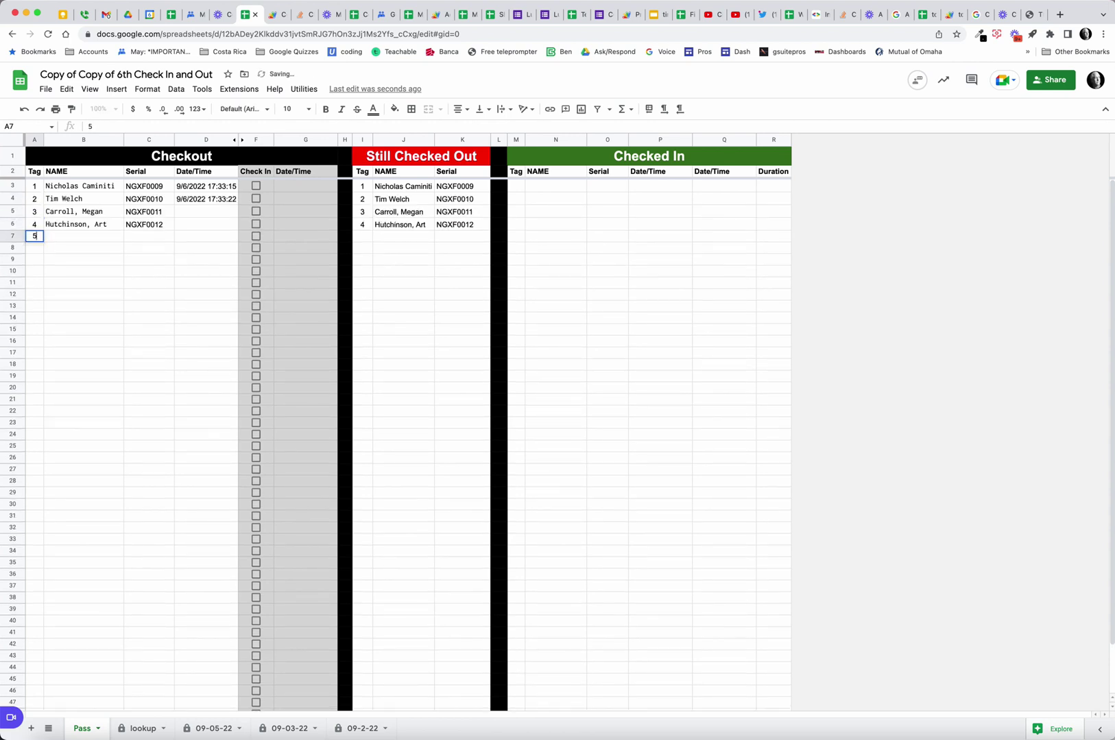
key("Return")
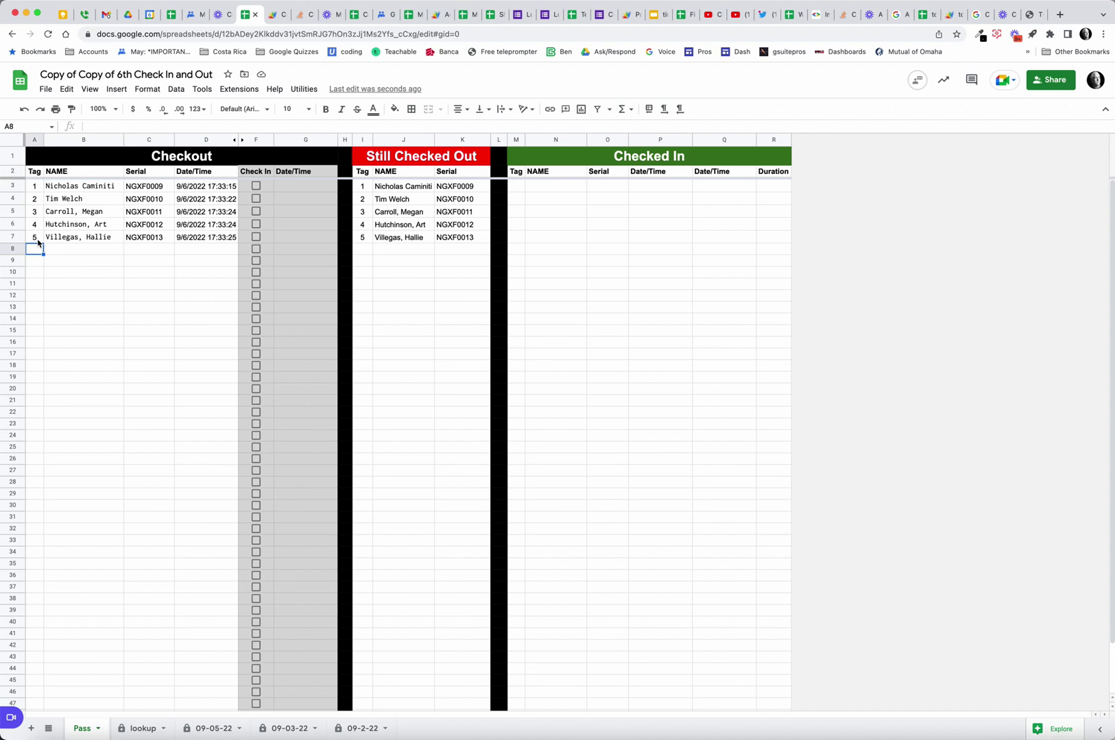
left_click(87, 173)
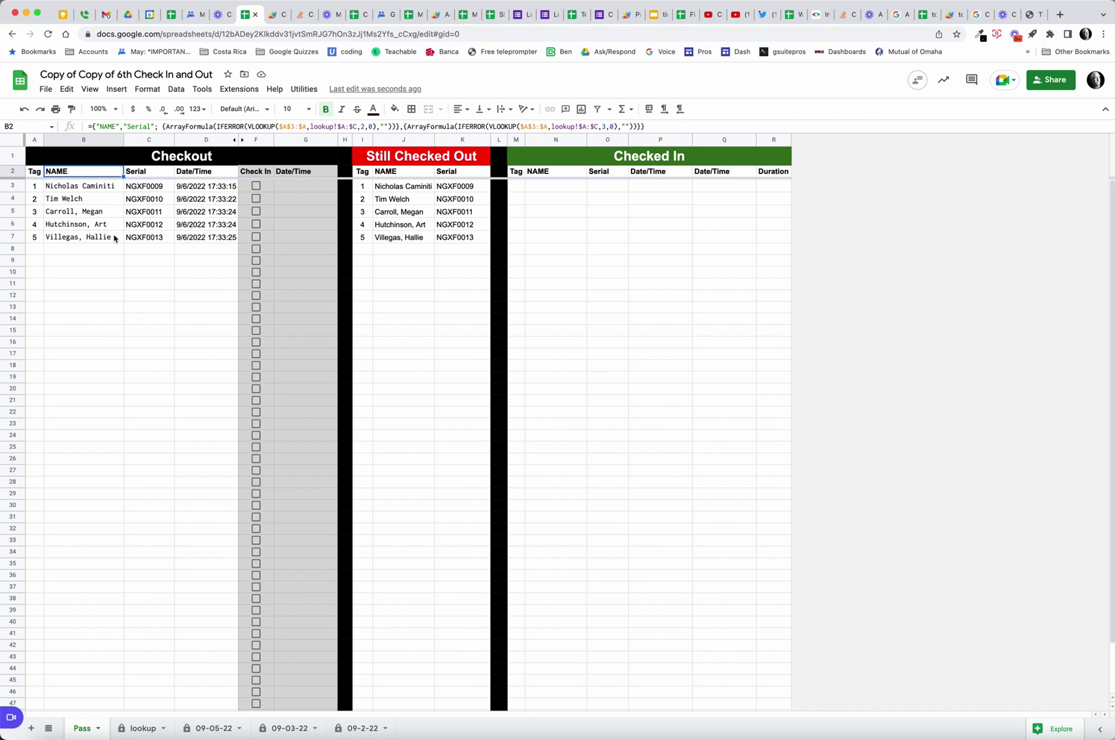
left_click(104, 240)
left_click(151, 240)
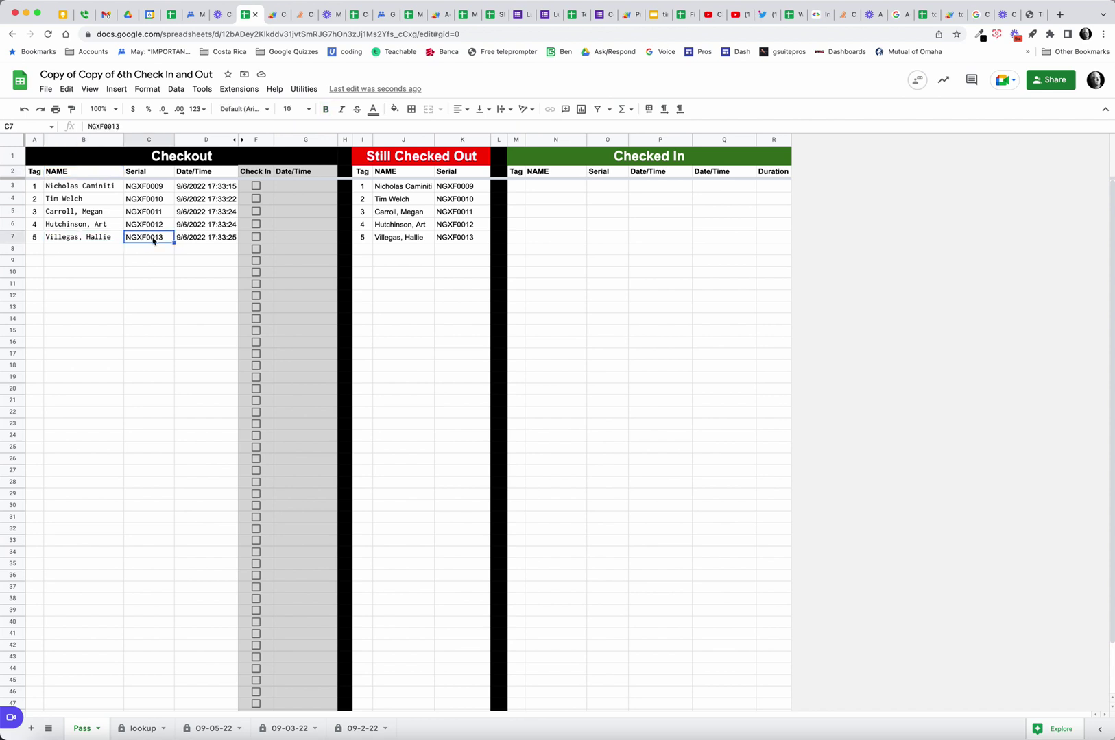
left_click(191, 239)
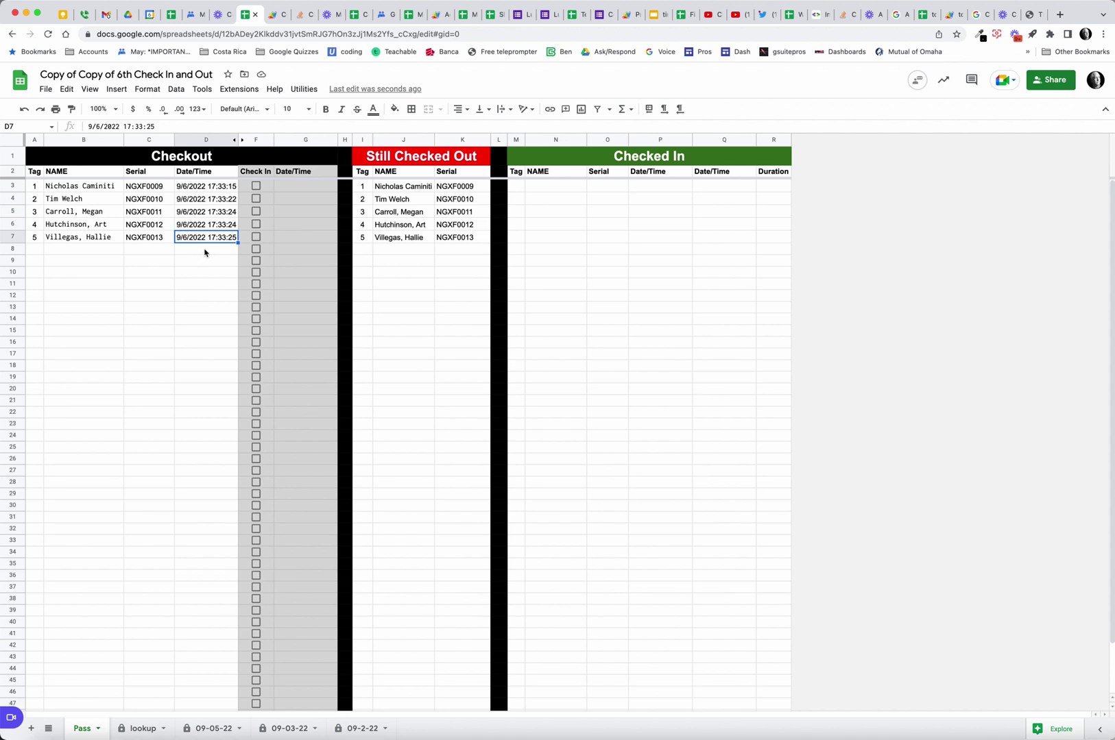
Enter tags 6, 7 and 8 from A8, adding serials NGXF0014–NGXF0016 to Still Checked Out.
left_click(32, 250)
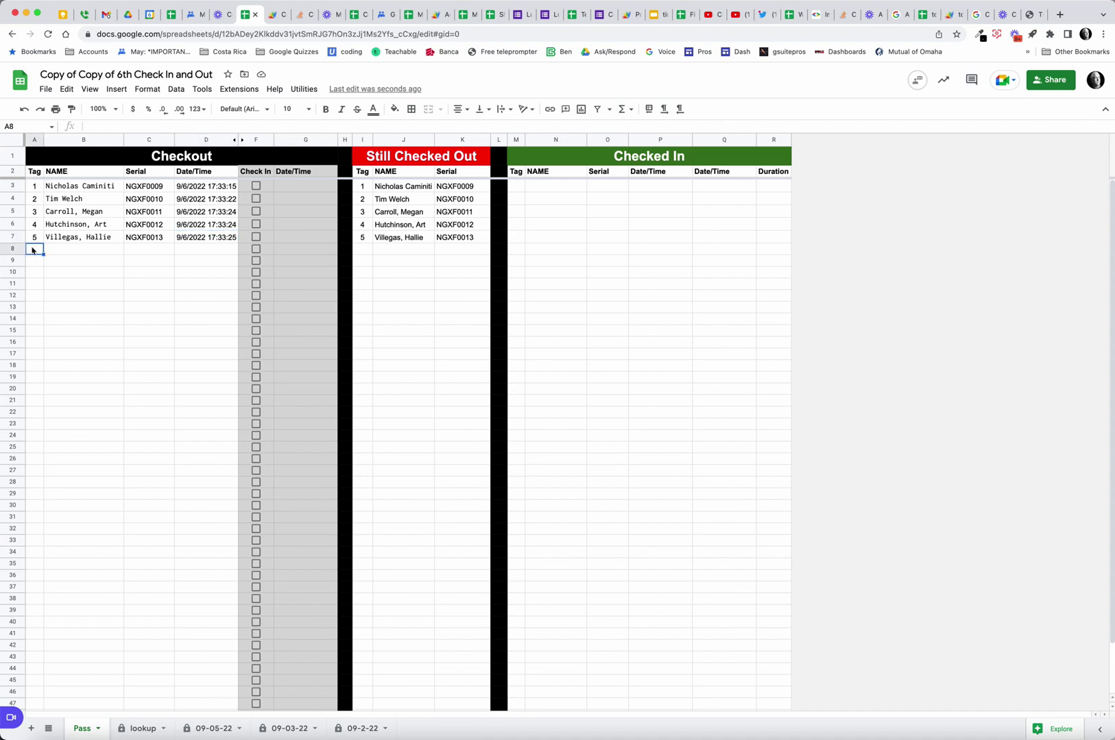
type("6")
key("Return")
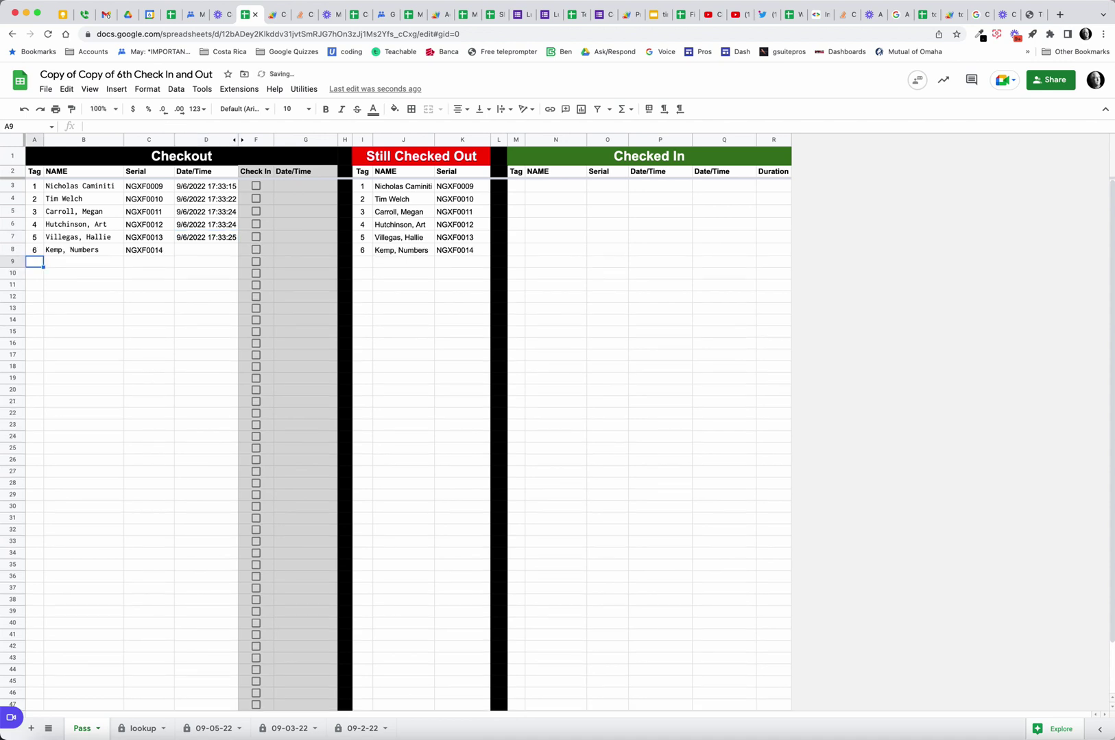
type("7")
key("Return")
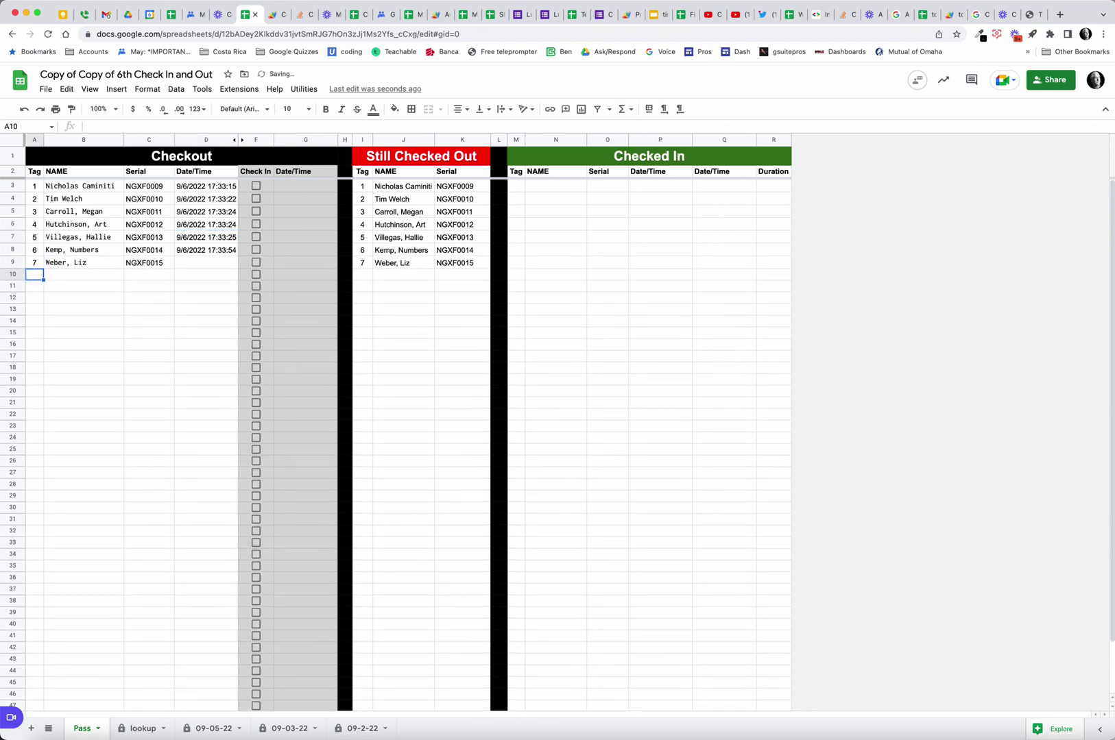
type("8")
key("Return")
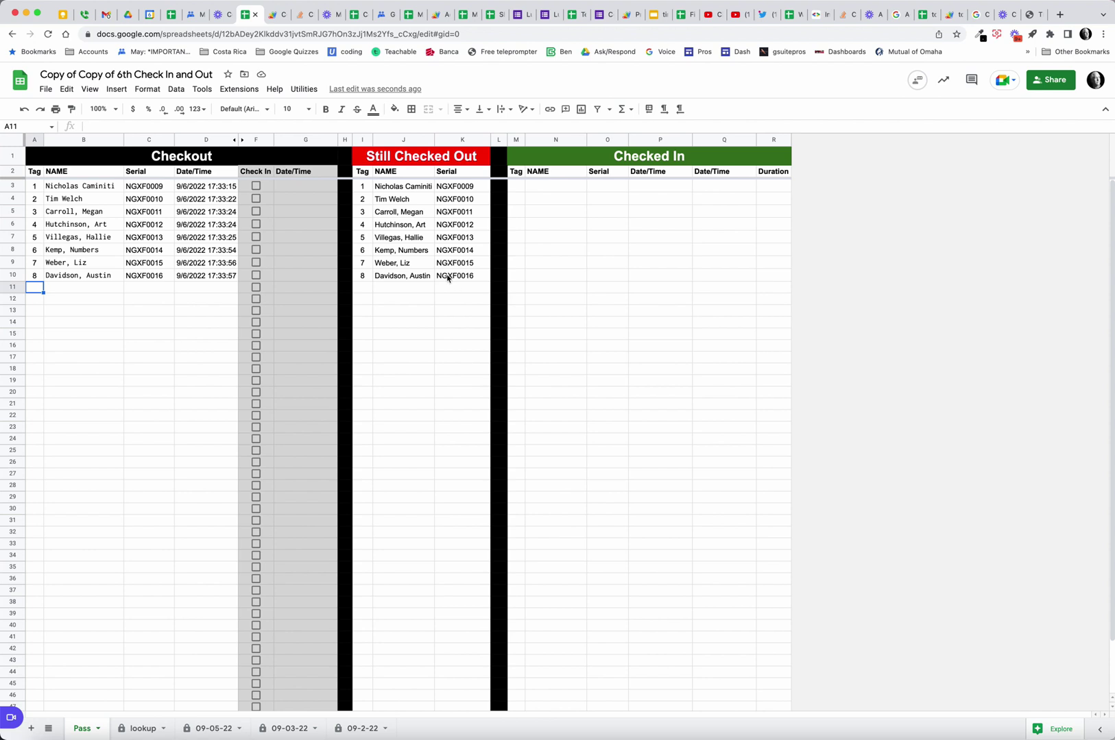
Check in tags 1 and 2 with the F3 and F4 boxes, giving durations 0:01:25 and 0:01:22.
left_click(257, 186)
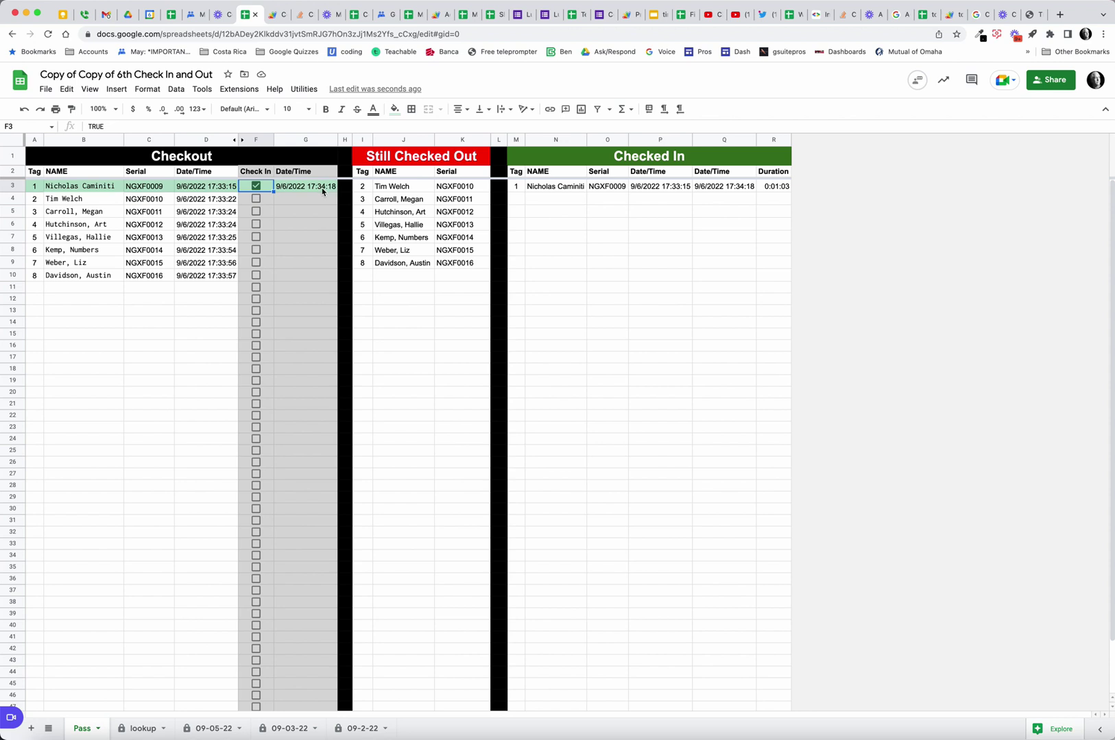
left_click(261, 190)
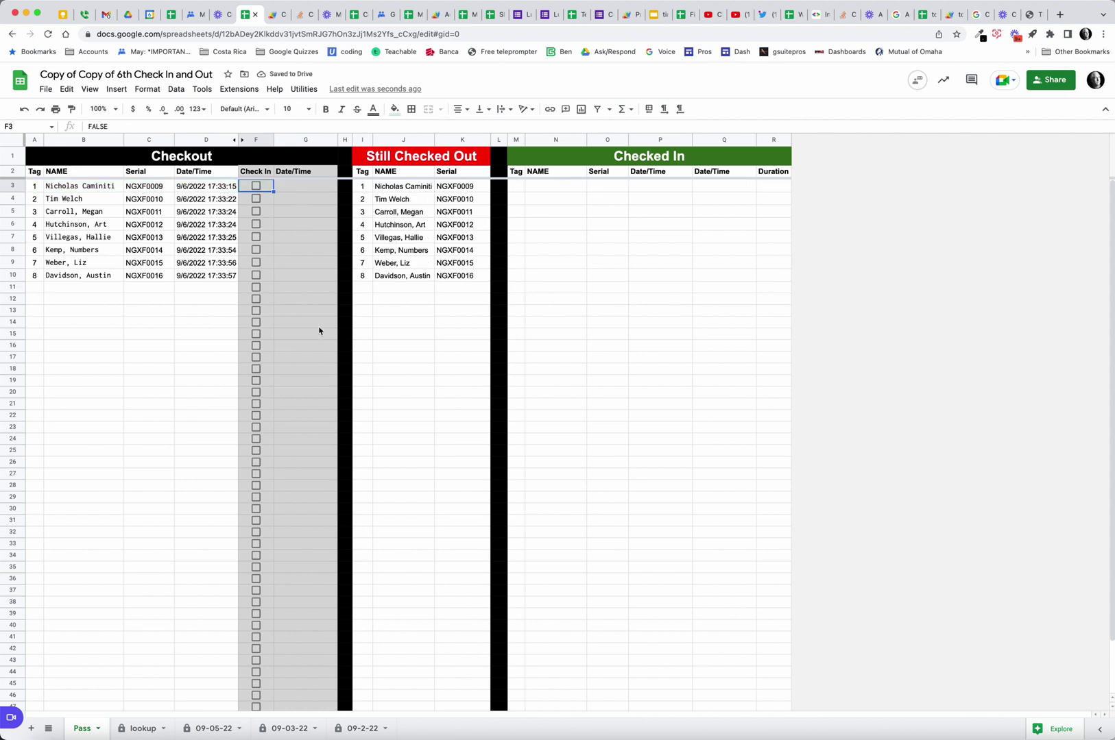
left_click(257, 187)
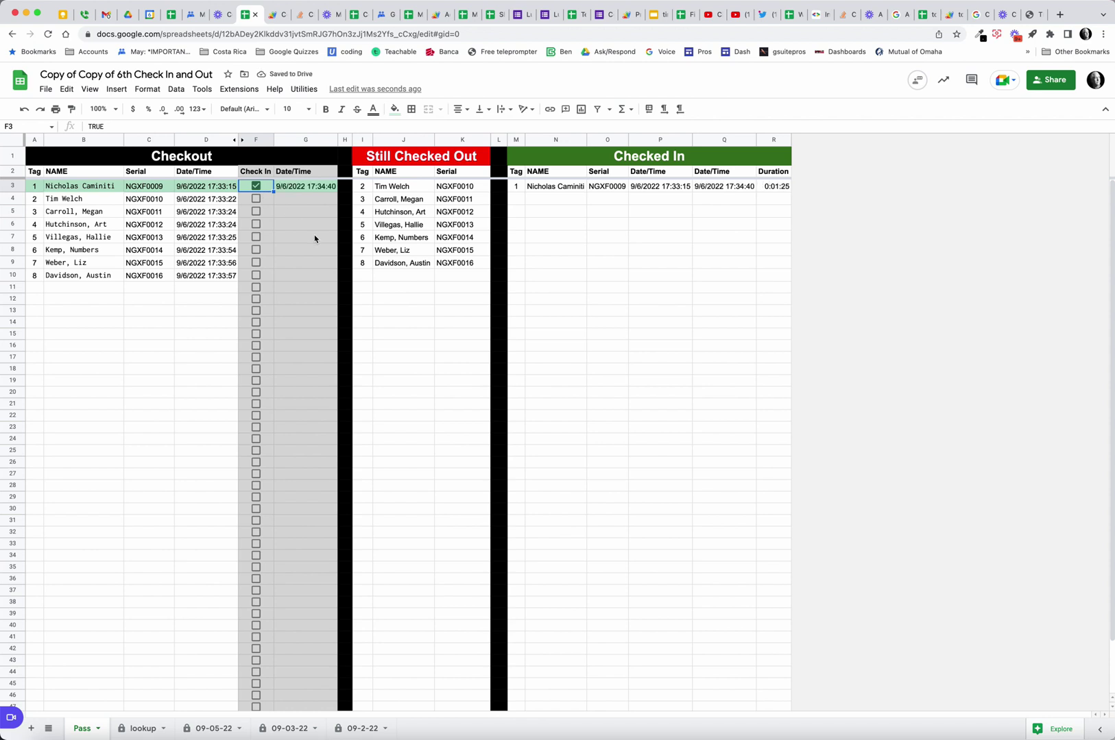
left_click(256, 200)
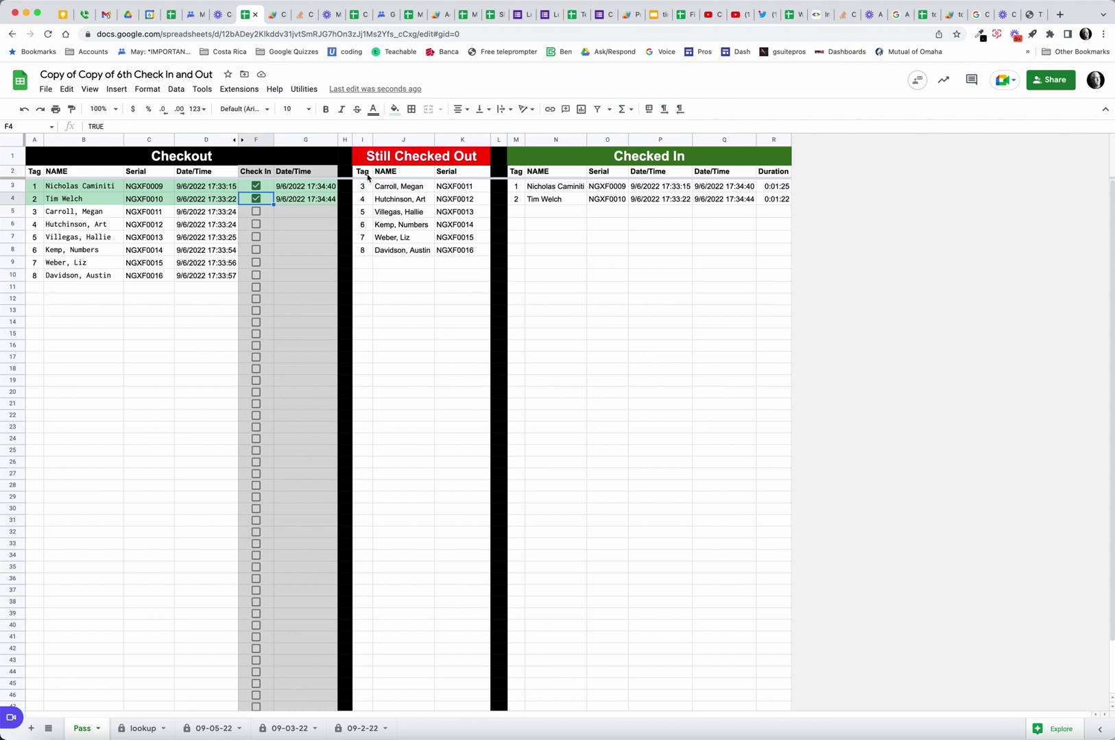
left_click(368, 174)
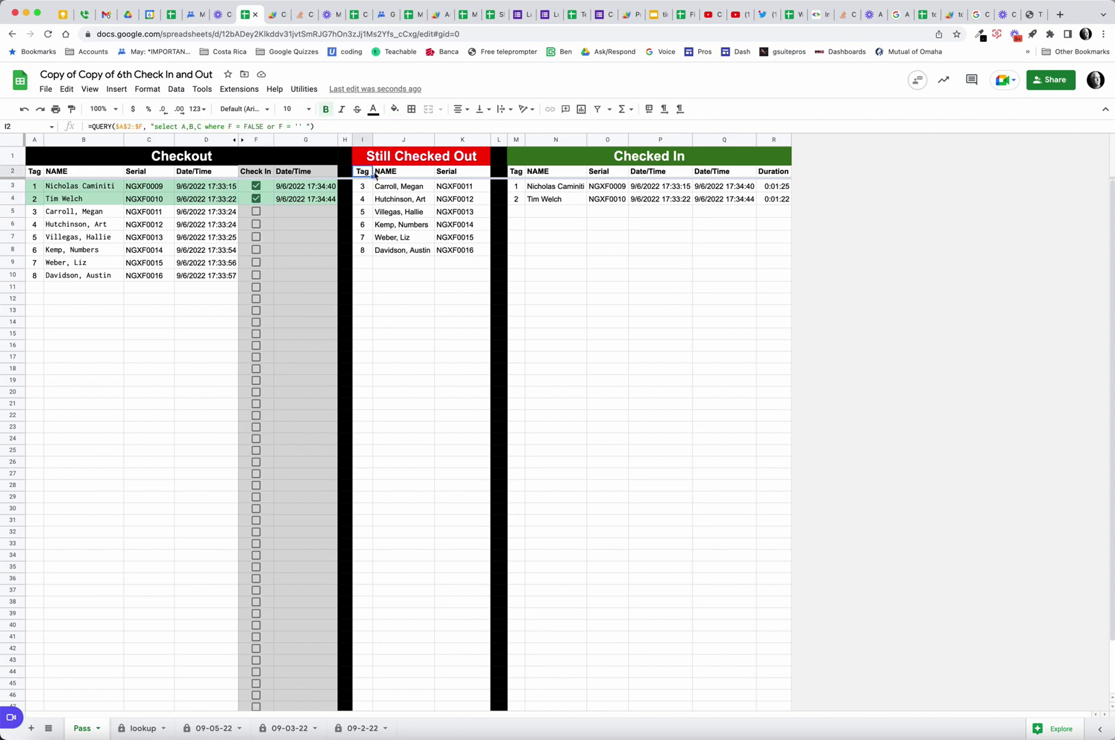
left_click(519, 174)
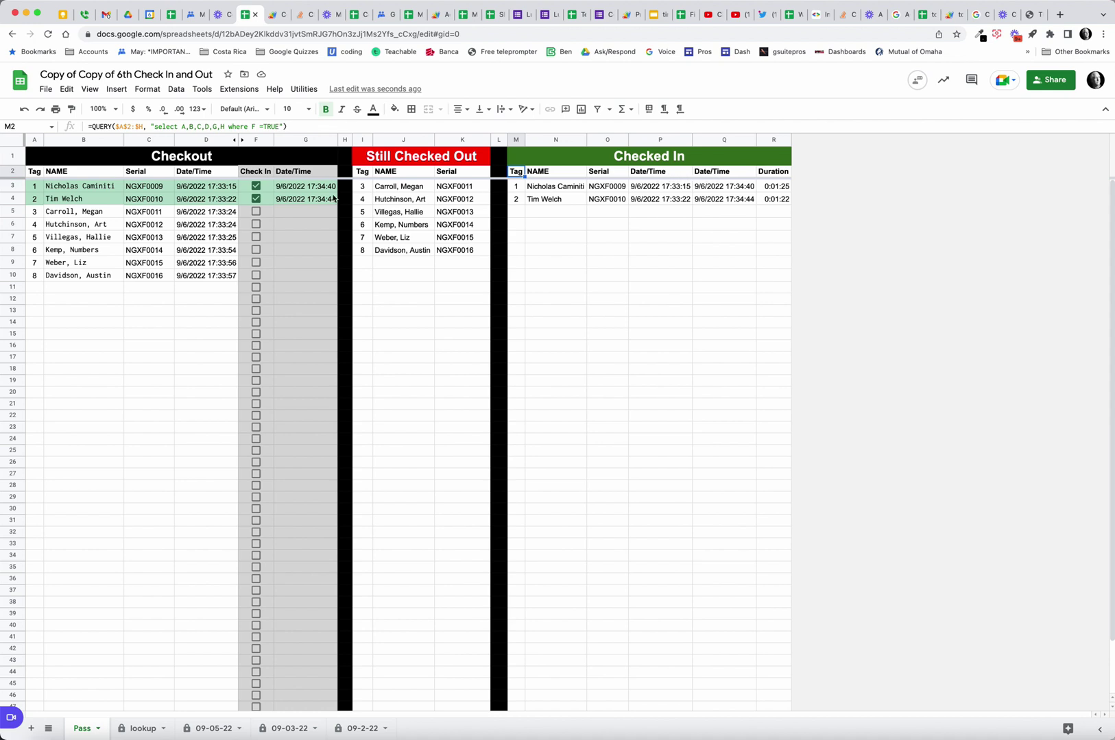
Rename the D2 and G2 date headers to 'Time Out' and 'Time In'.
left_click(197, 174)
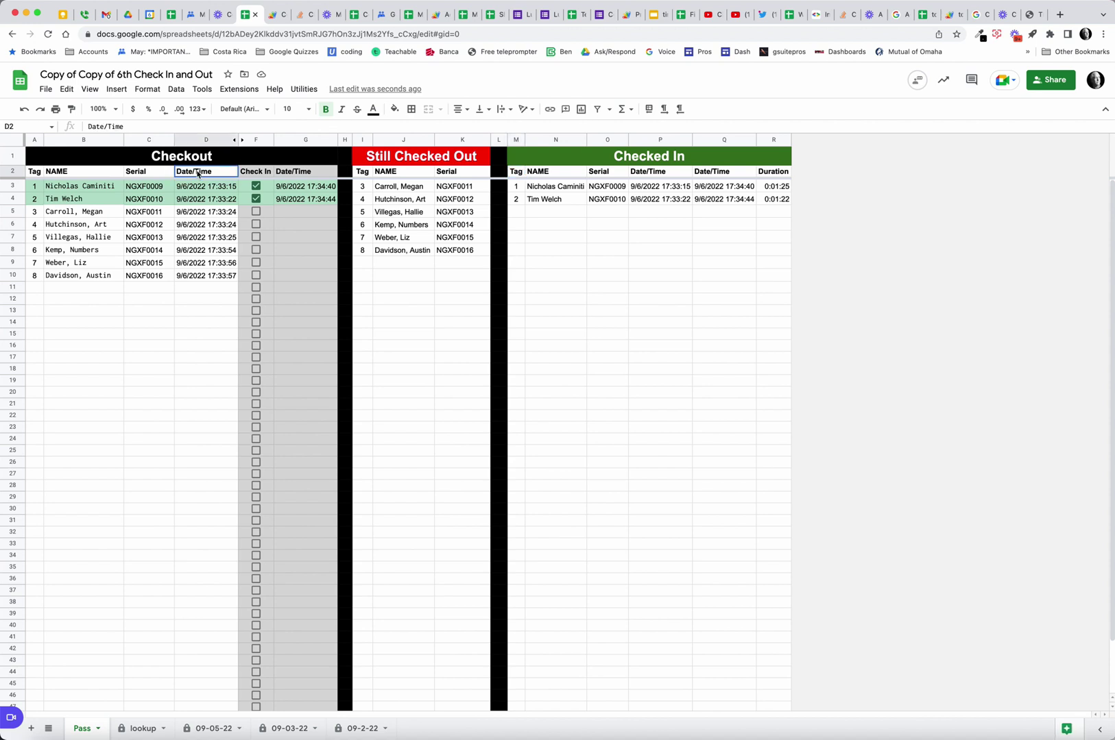
double_click(198, 174)
triple_click(197, 172)
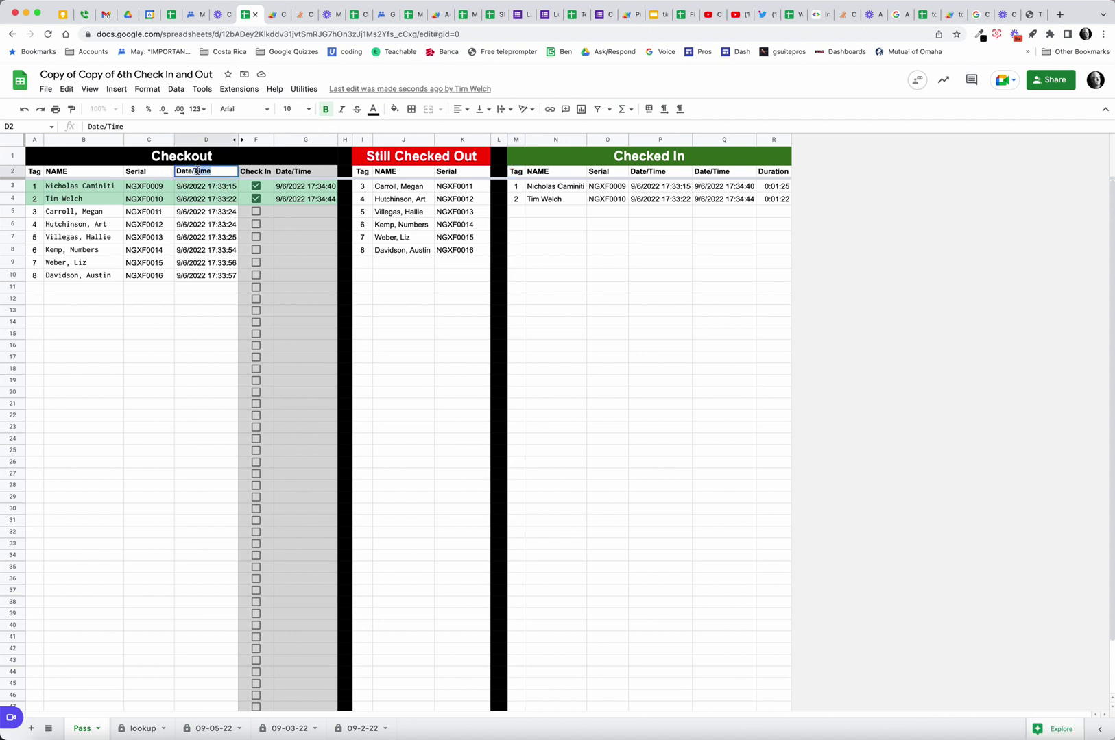
type("Time Out")
key("Tab")
key("Tab")
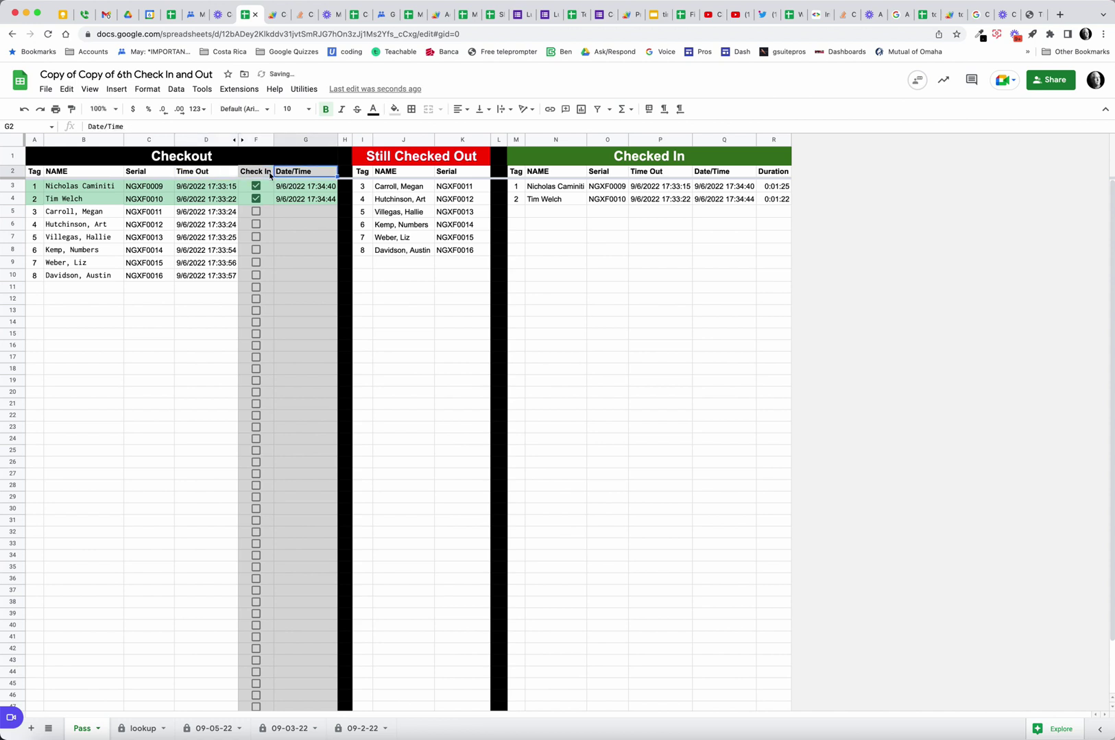
type("Time In")
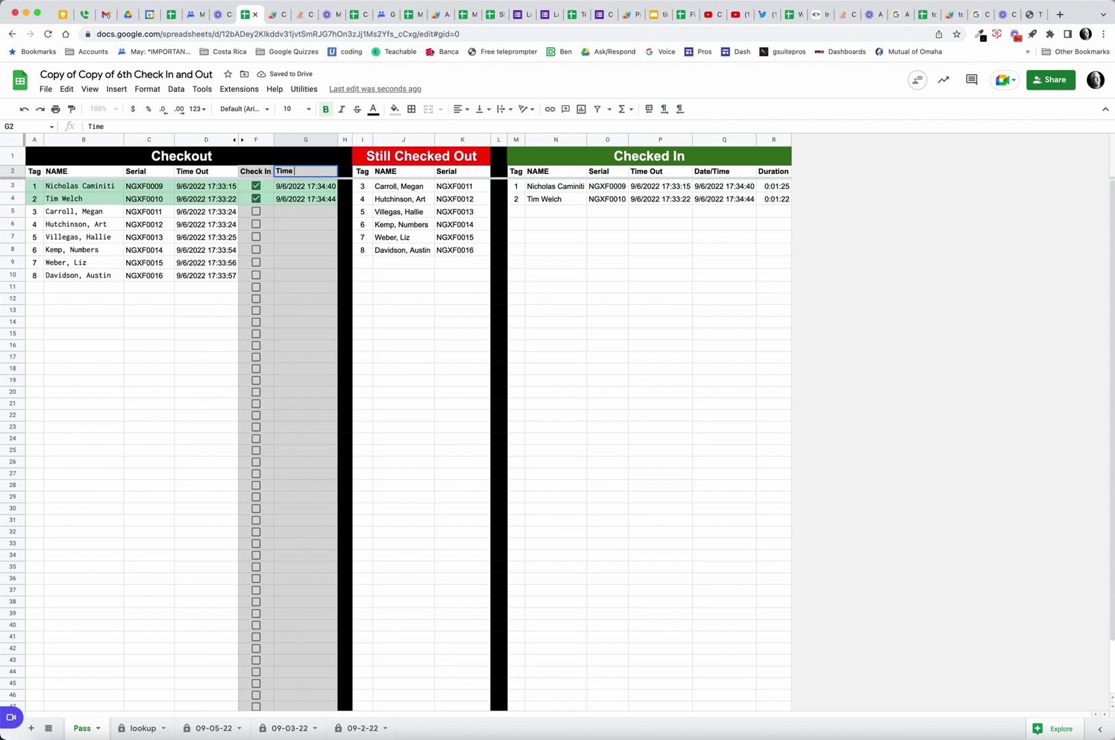
key("Return")
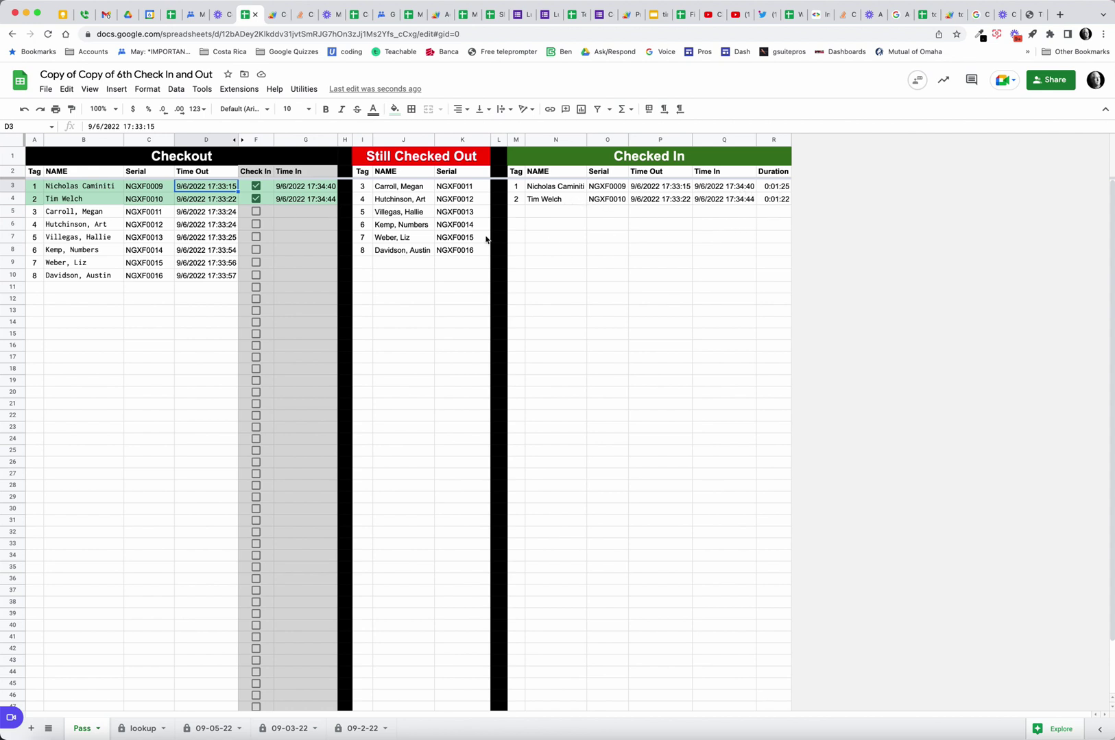
Check in tag 3 in F5 (returned 17:35:44, duration 0:02:21) and inspect B2's lookup formula.
left_click(256, 211)
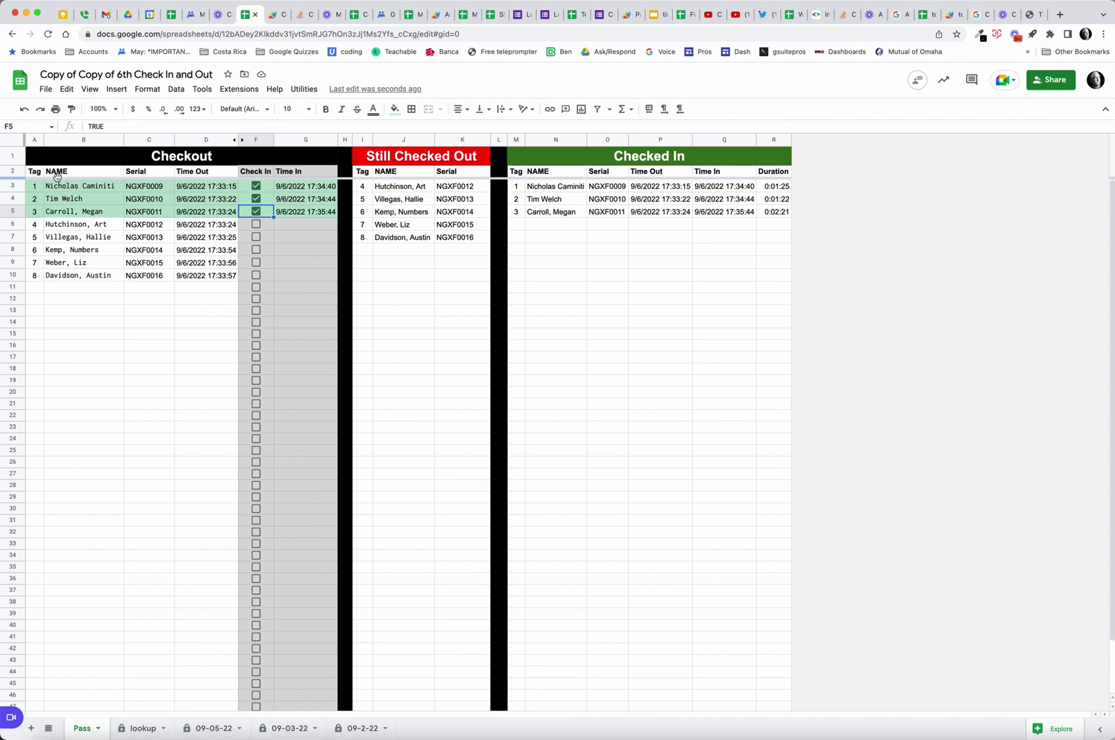
left_click(89, 174)
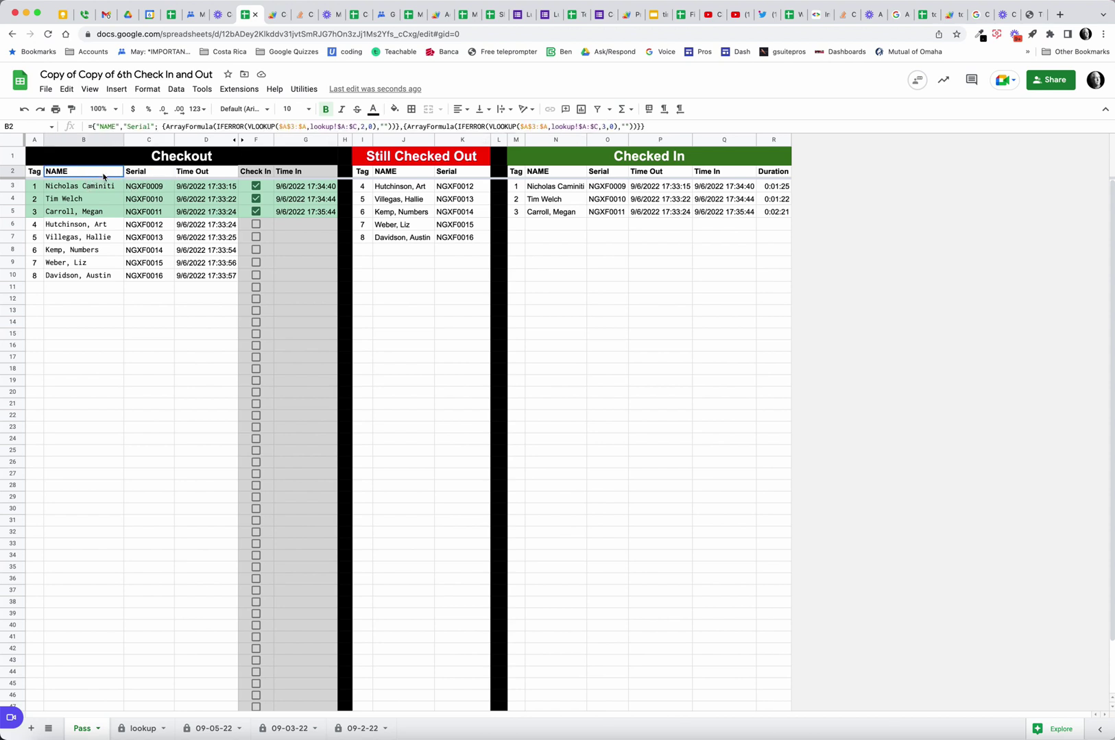
Review the Serial, Time Out and Time In headers and both QUERY formulas, then open the lookup sheet.
left_click(137, 176)
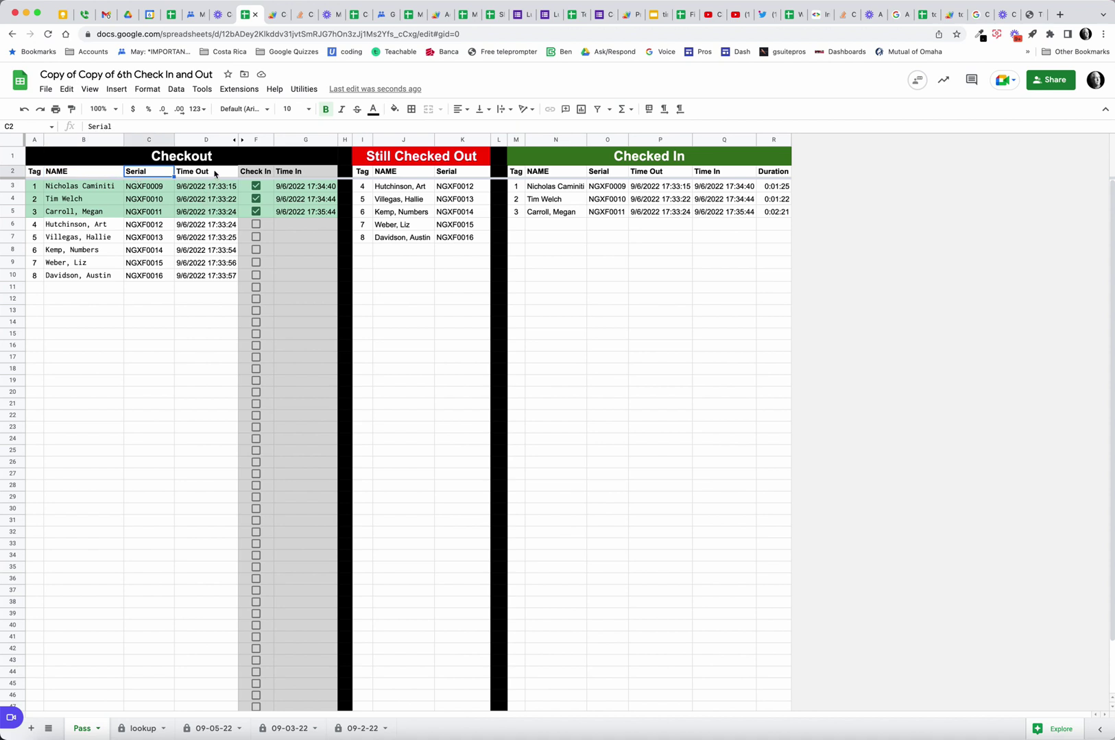
left_click(214, 173)
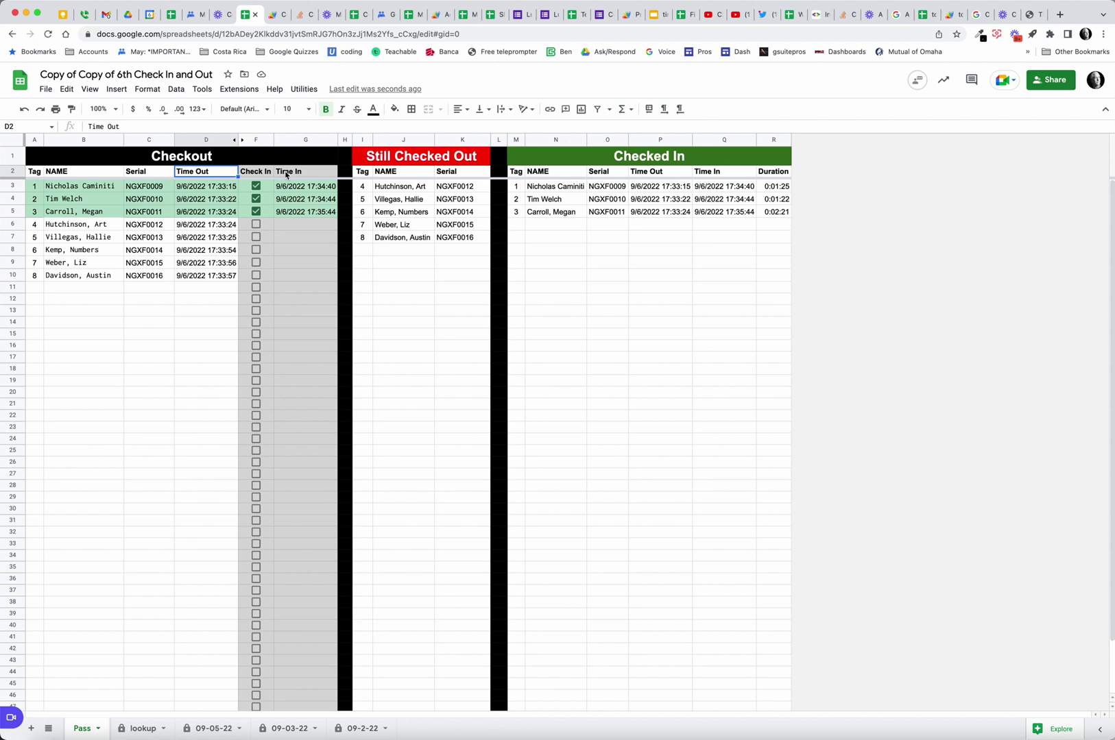
left_click(290, 175)
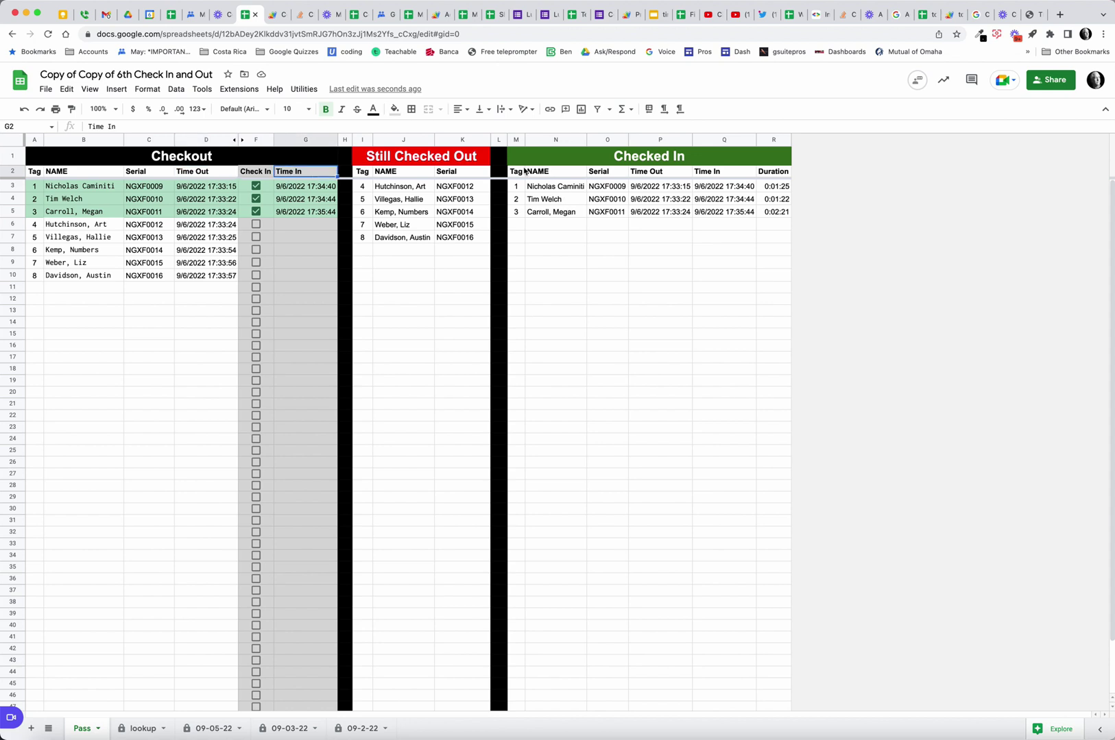
left_click(516, 175)
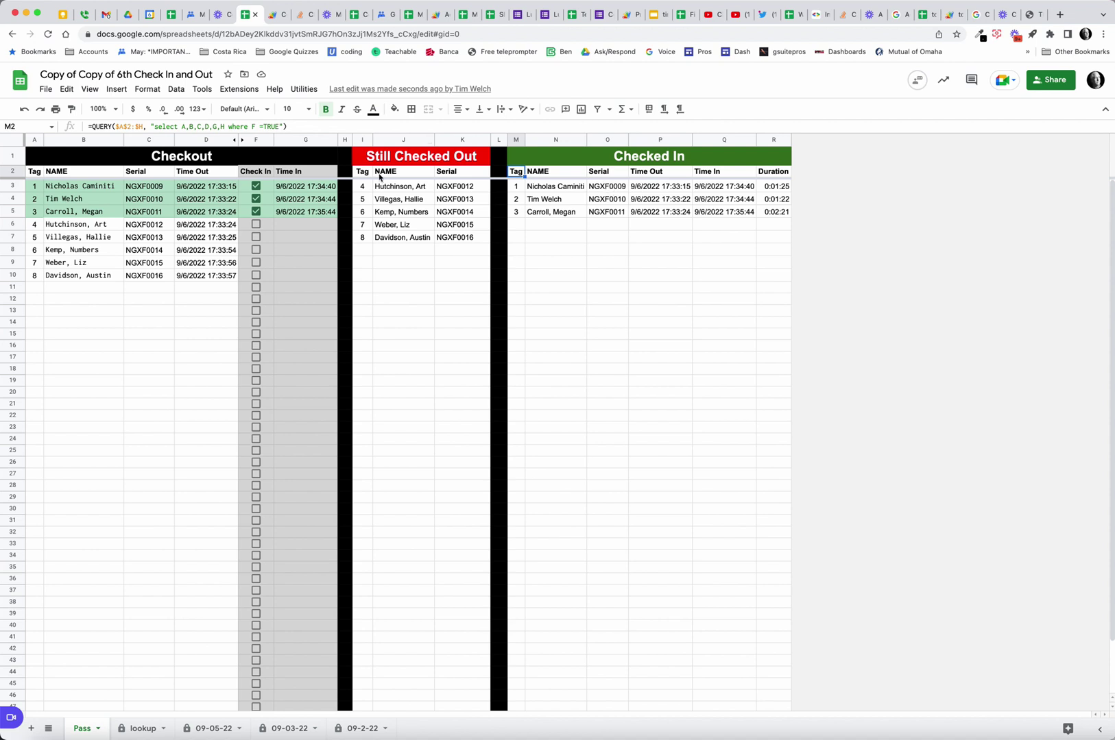
left_click(368, 174)
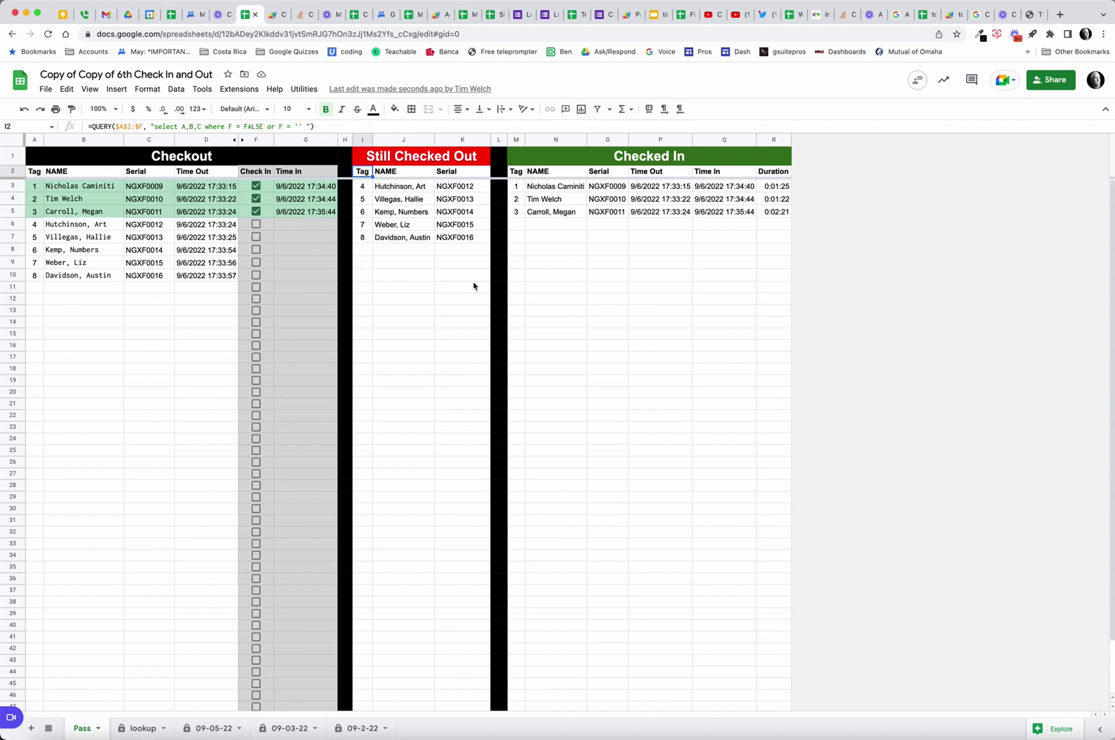
left_click(137, 729)
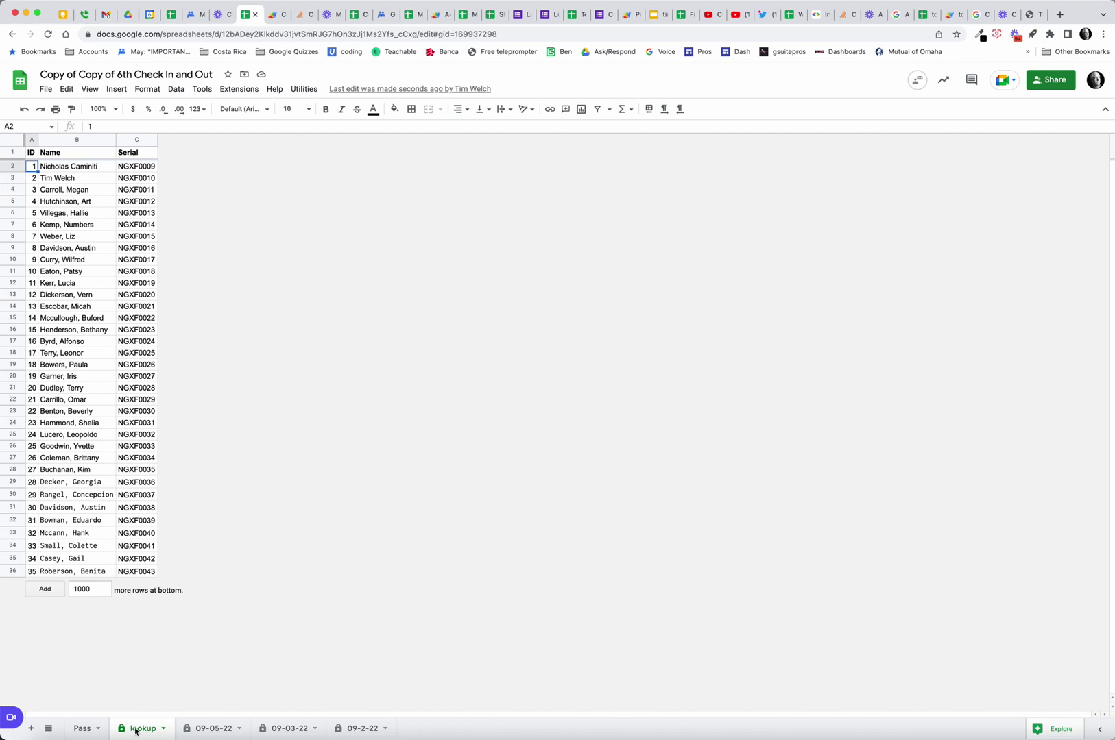
Browse the existing backup sheets 09-2-22, 09-03-22 and 09-05-22.
left_click(362, 729)
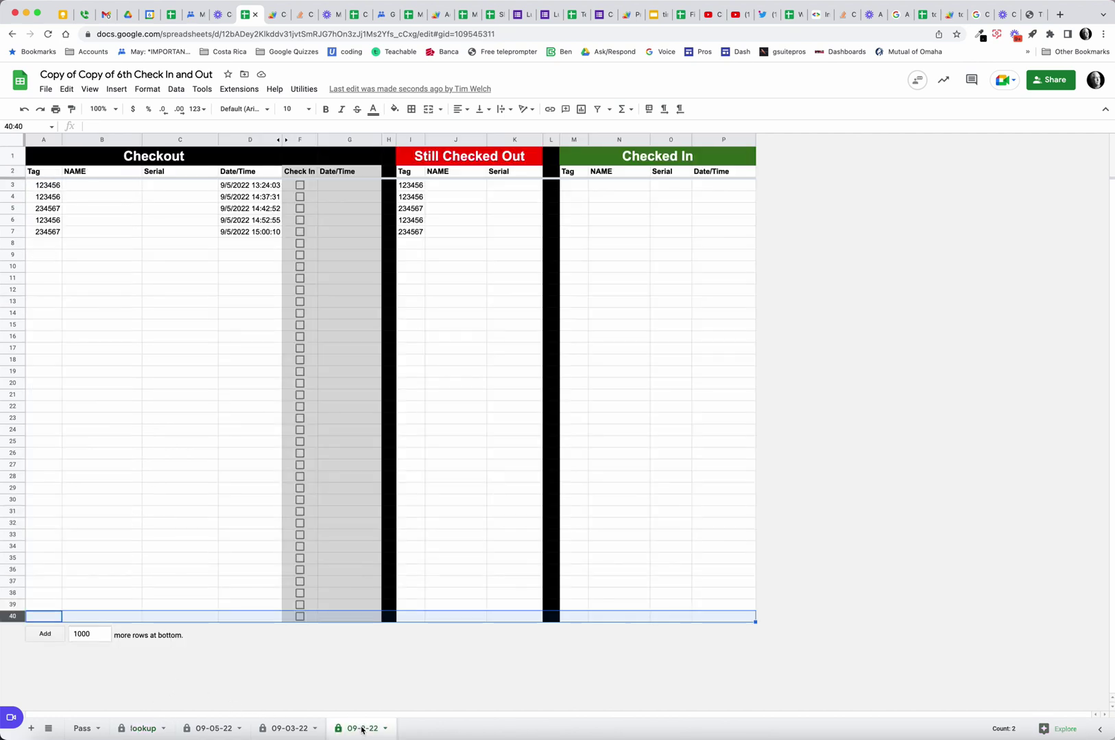
left_click(303, 729)
left_click(213, 729)
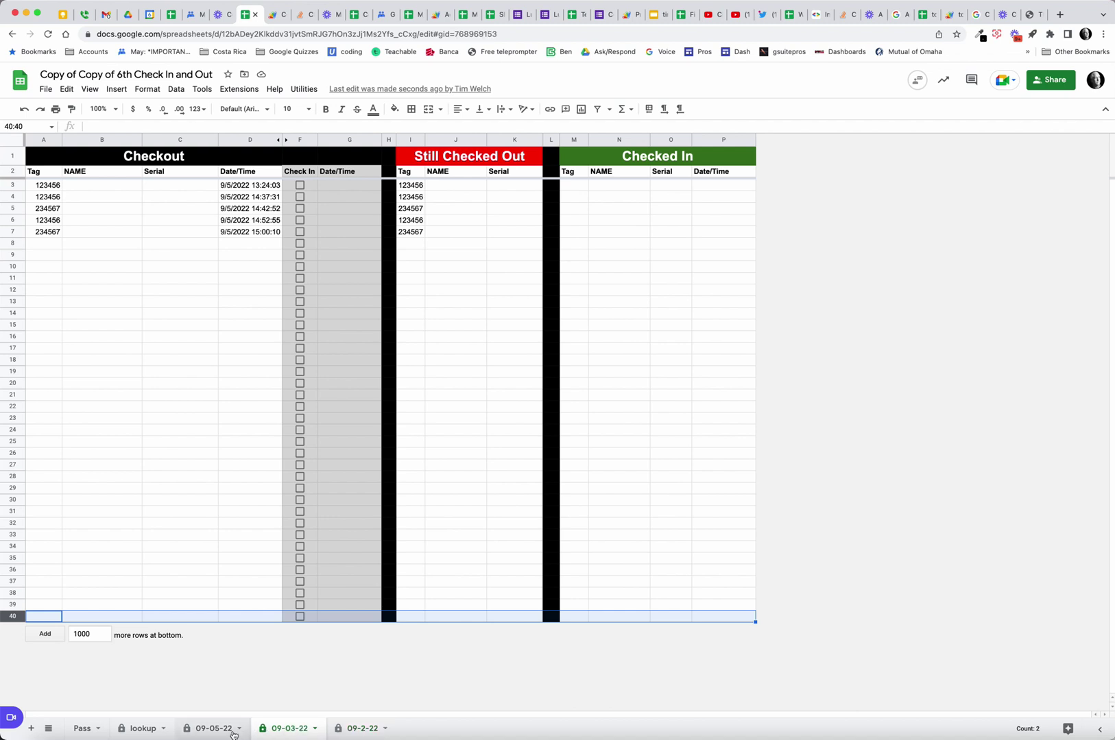
left_click(304, 731)
left_click(353, 729)
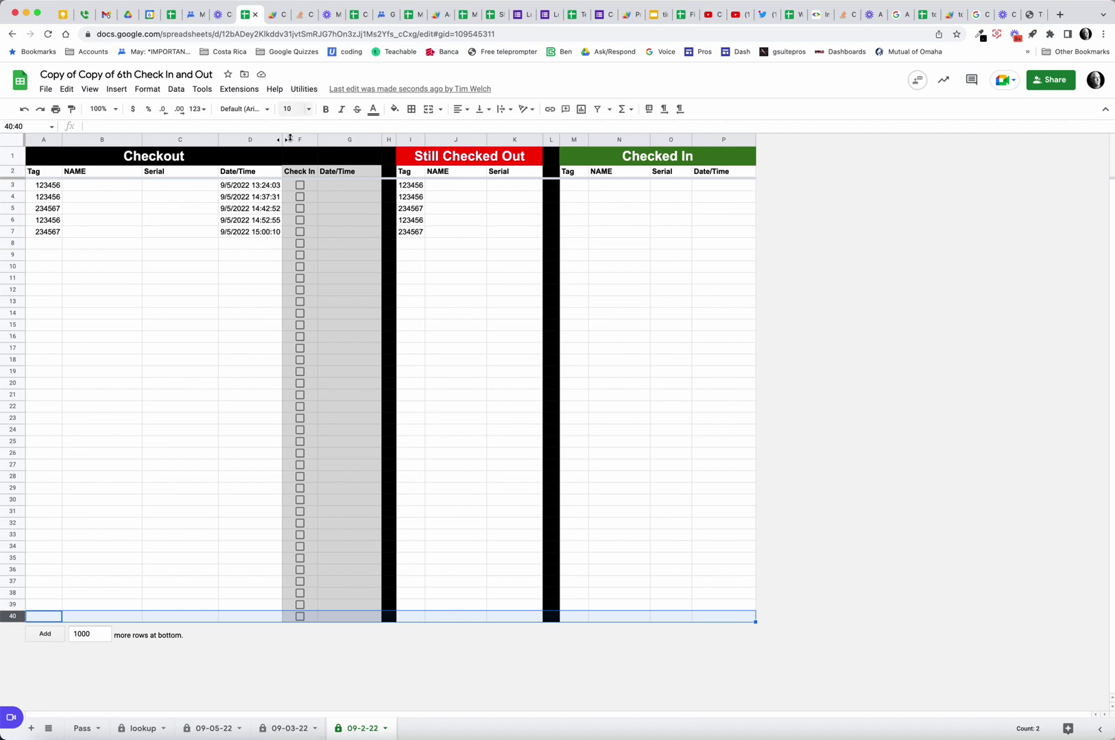
Run Utilities > Backup Data from the Pass sheet, creating the 09-07-22 tab.
left_click(82, 729)
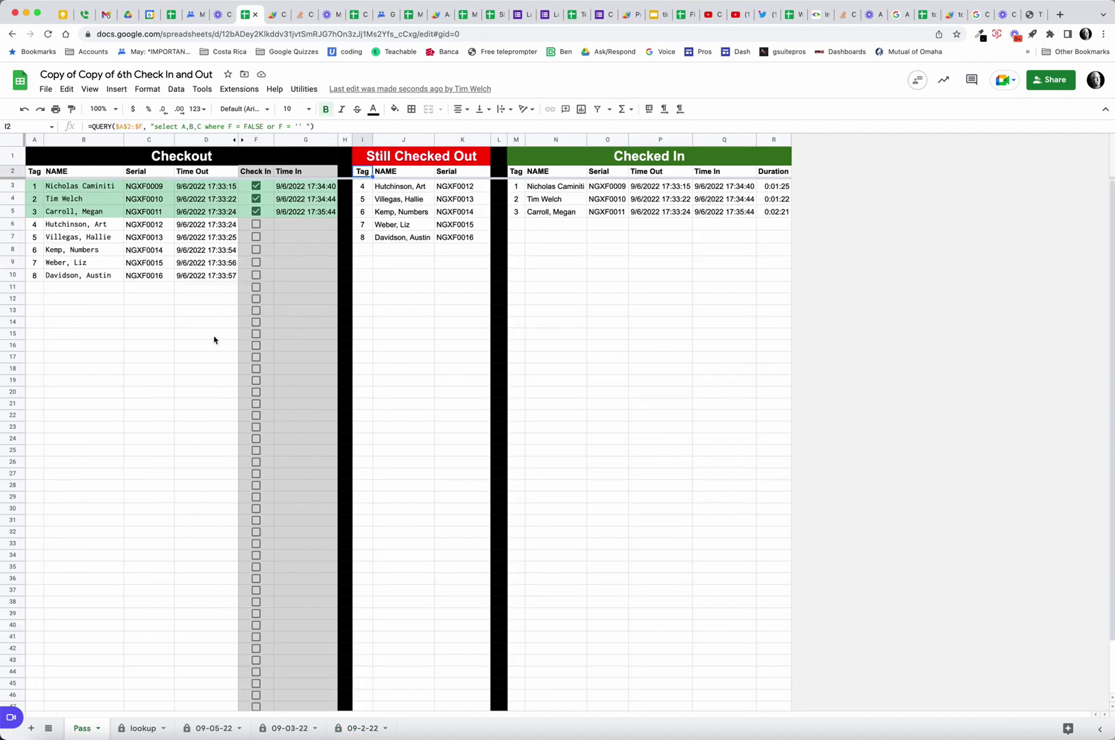
left_click(303, 89)
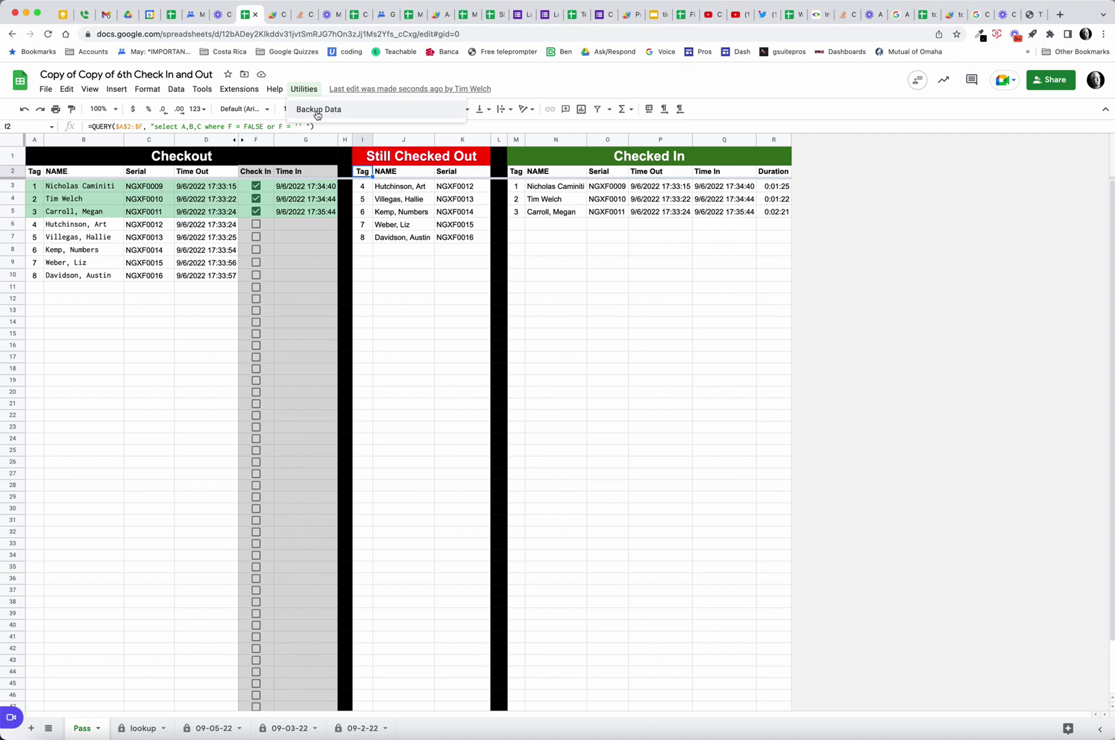
left_click(317, 111)
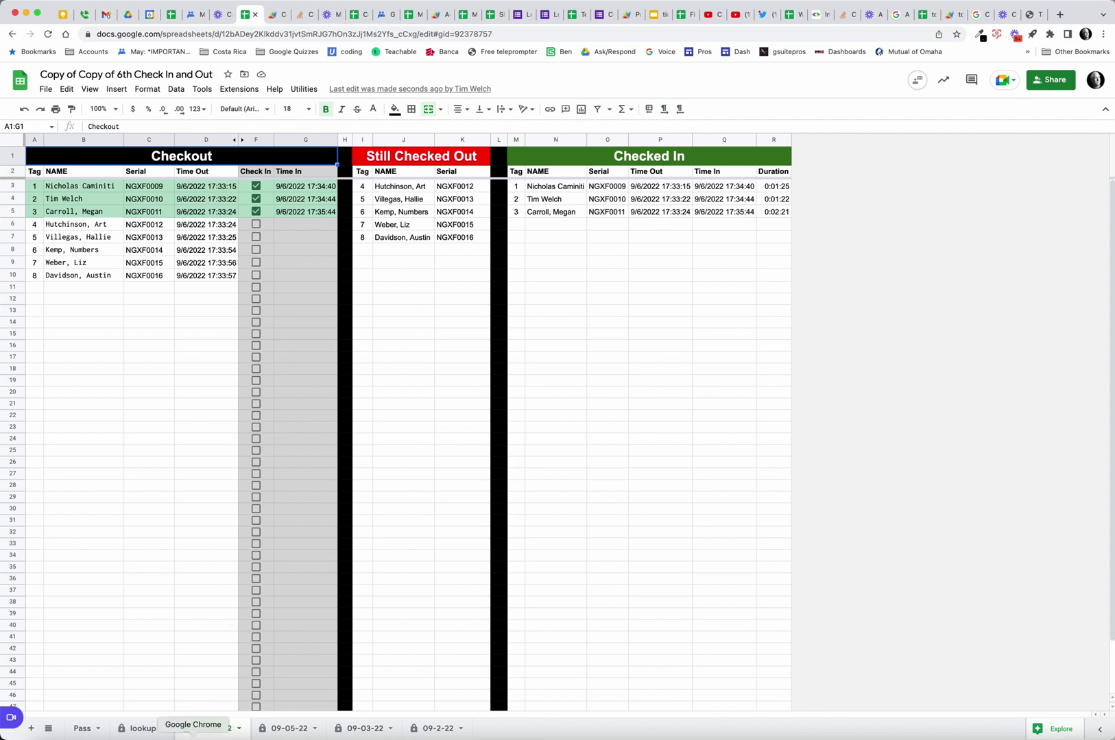
Return to the Pass sheet and review the Still Checked Out and Checked In QUERY formulas.
left_click(83, 730)
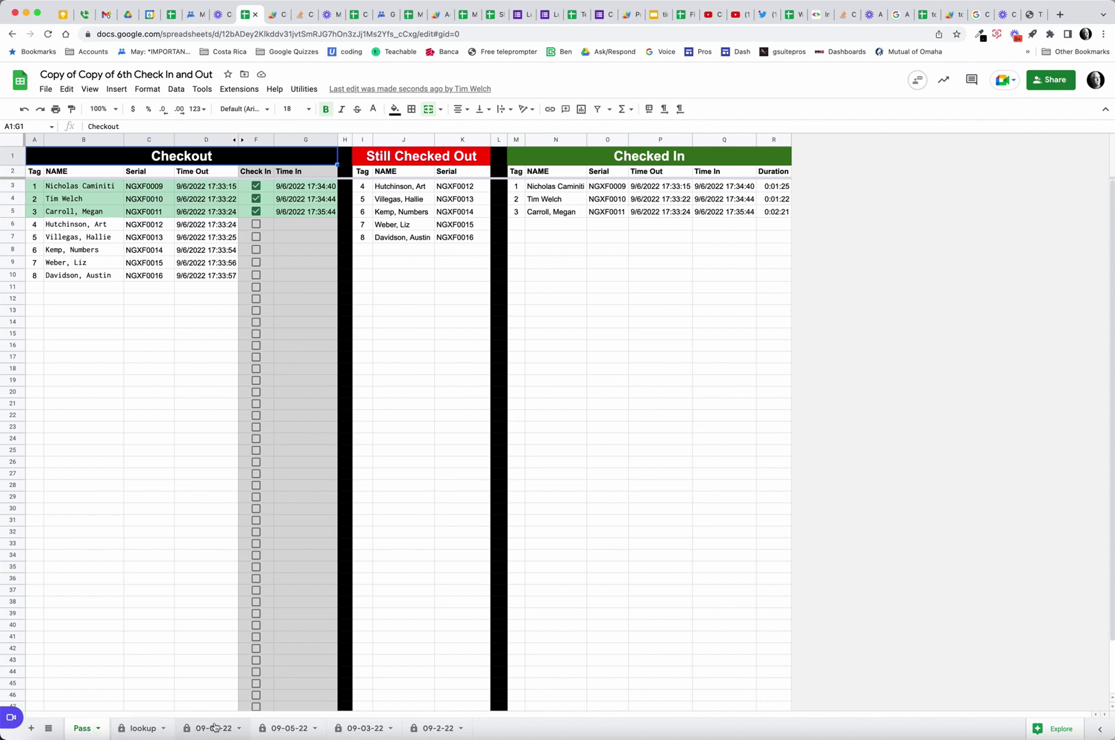
left_click(92, 731)
left_click(364, 173)
left_click(512, 172)
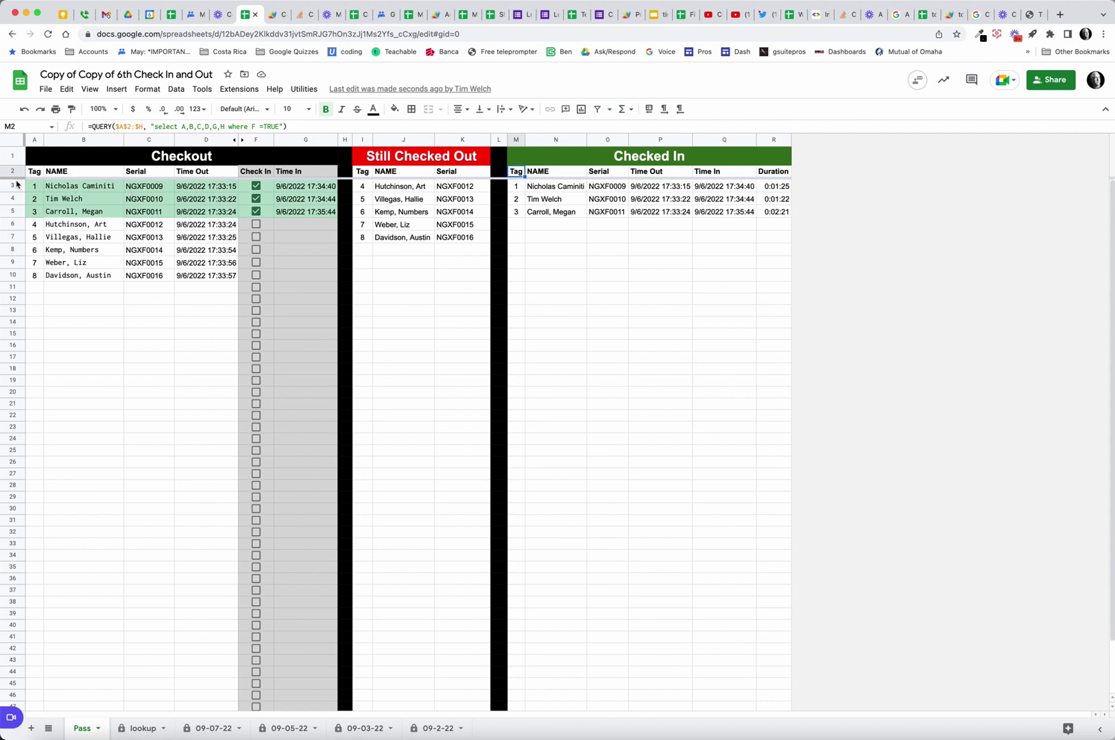
Clear tag 1 and its Time Out from row 3 and uncheck its Check In box.
left_click(39, 188)
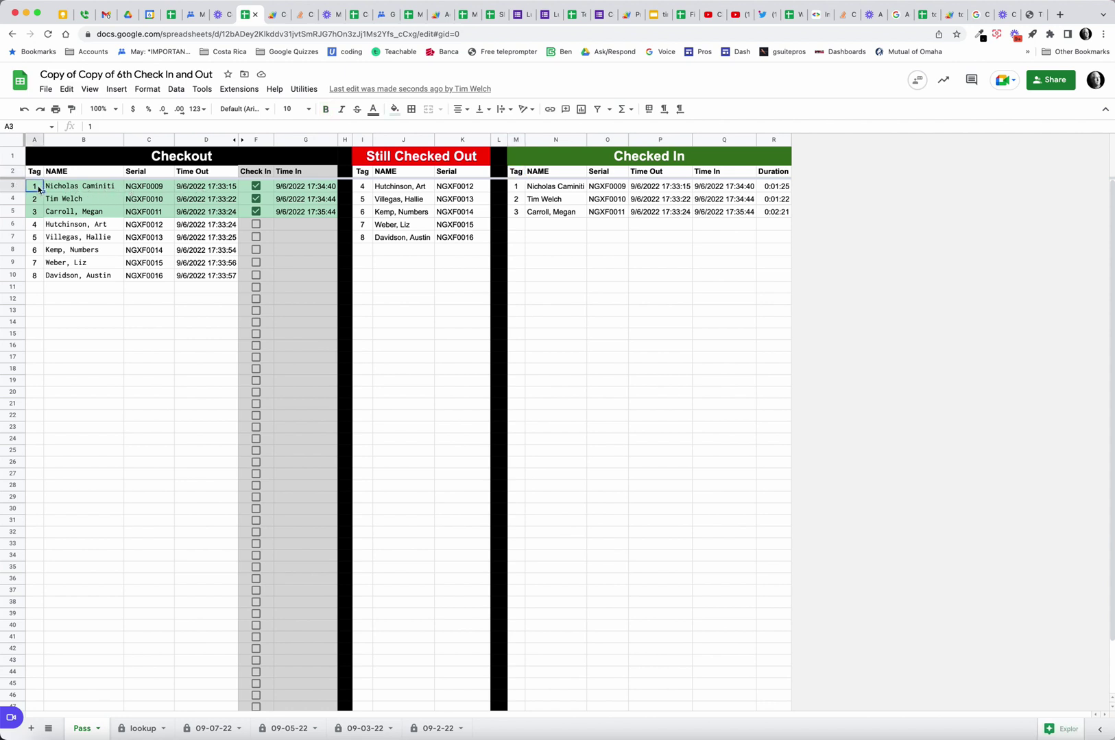
key("Delete")
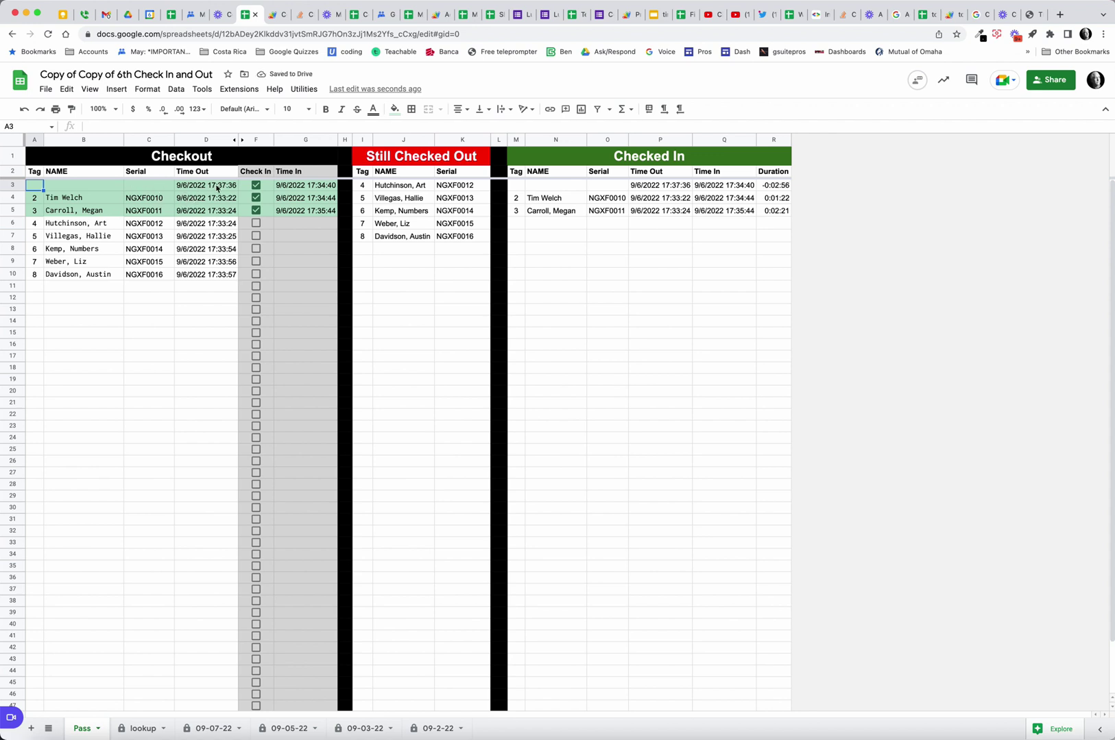
left_click(217, 187)
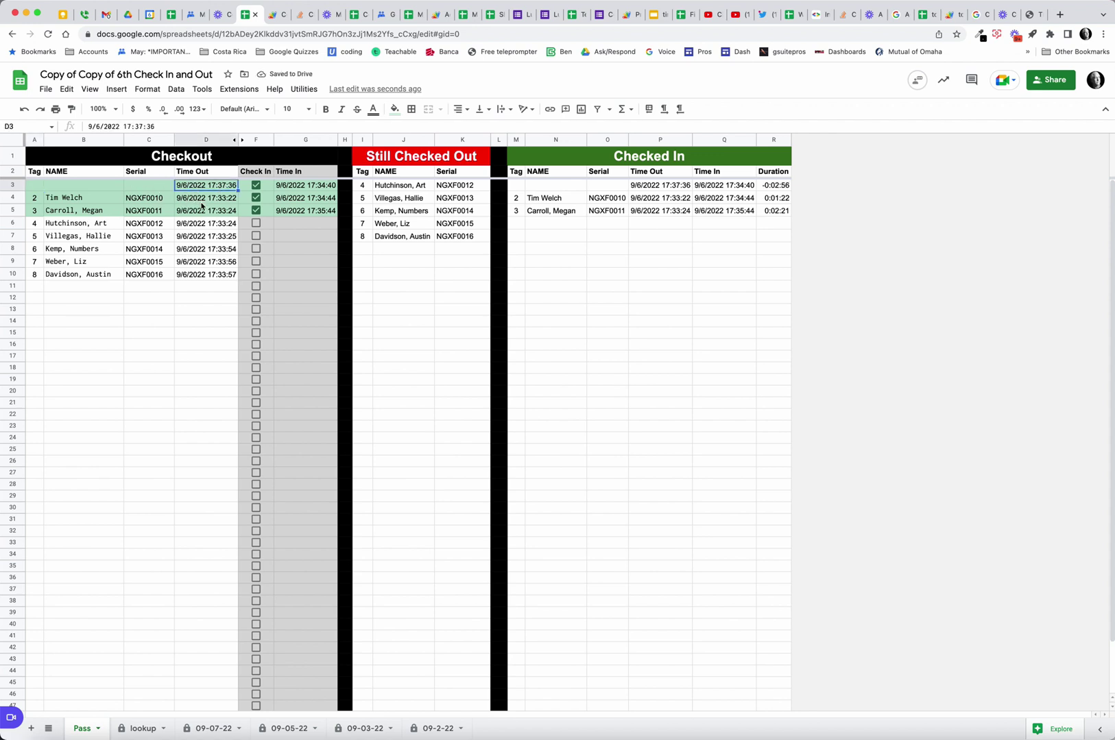
key("Delete")
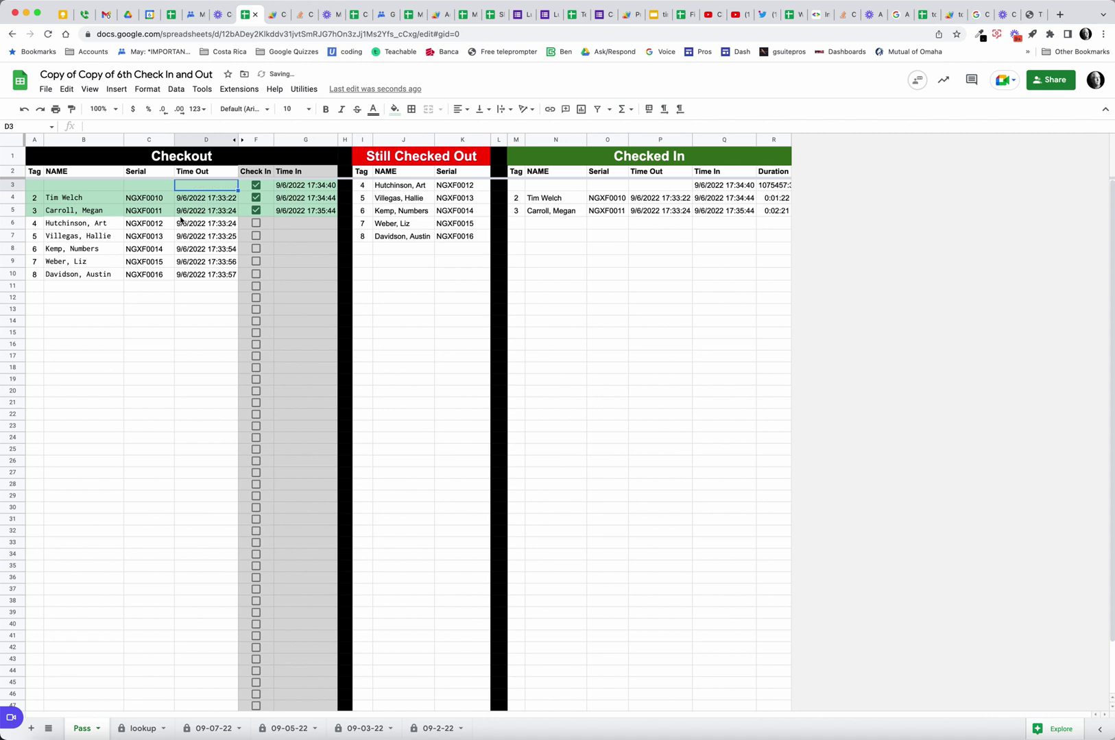
left_click(257, 187)
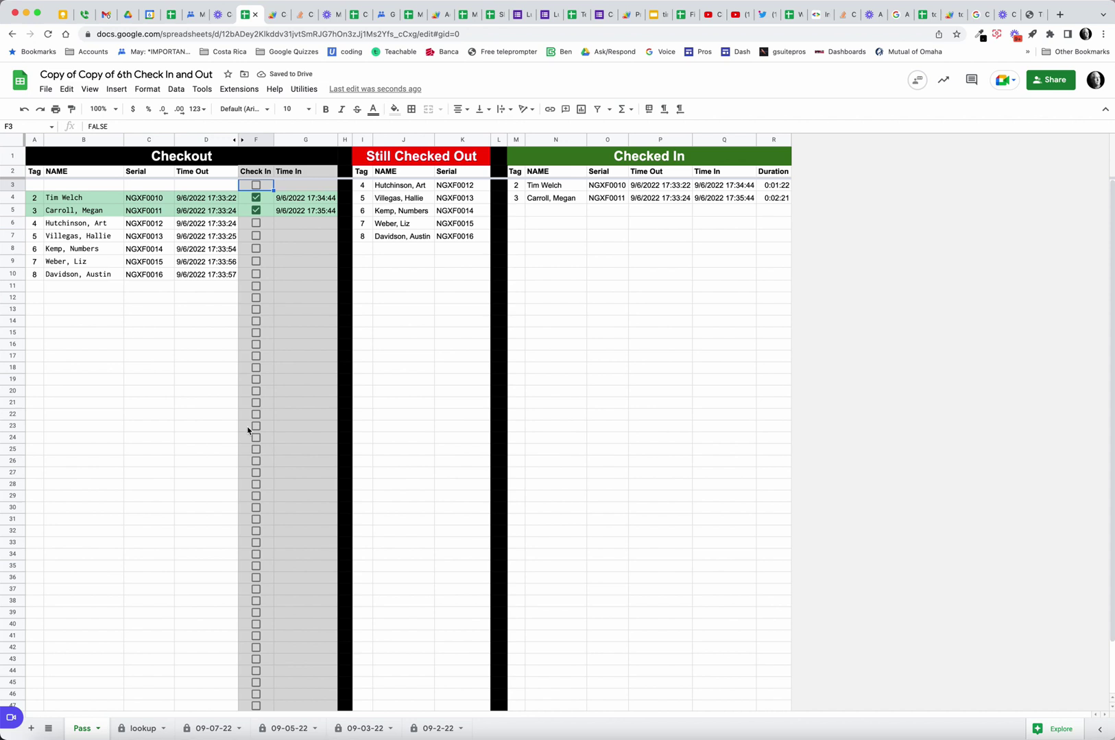
Re-enter tag 1 in A3, check it in again, and switch to the Apps Script Code5.gs.
left_click(36, 188)
type("1")
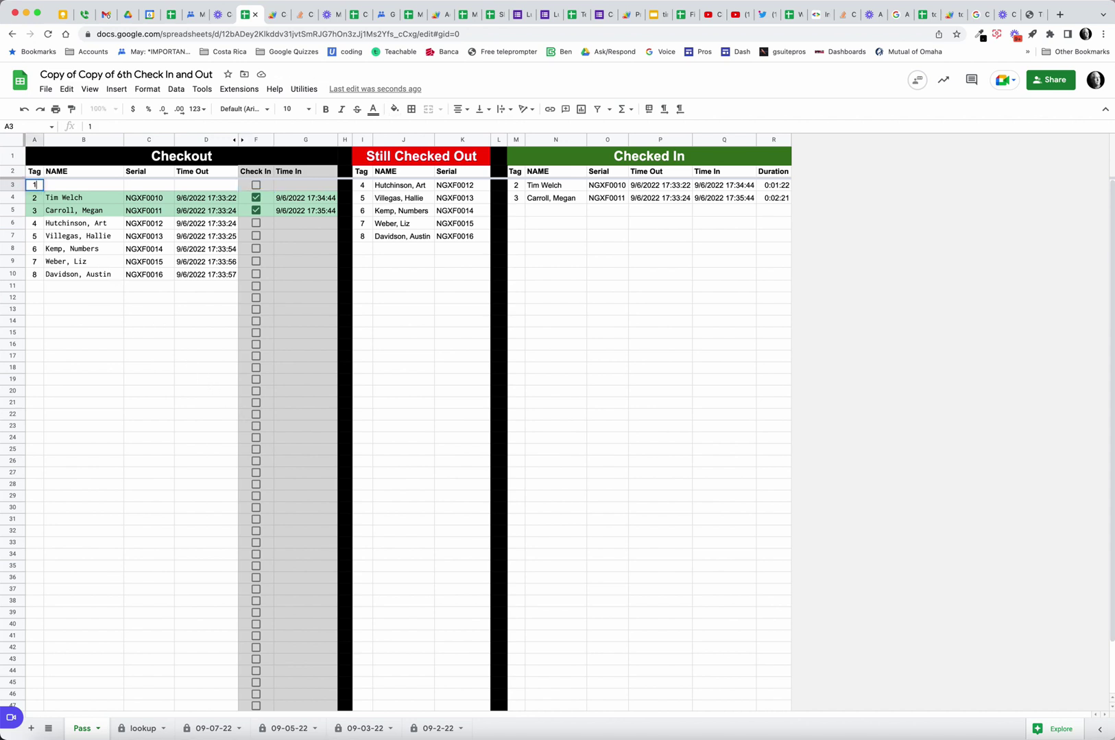
key("Tab")
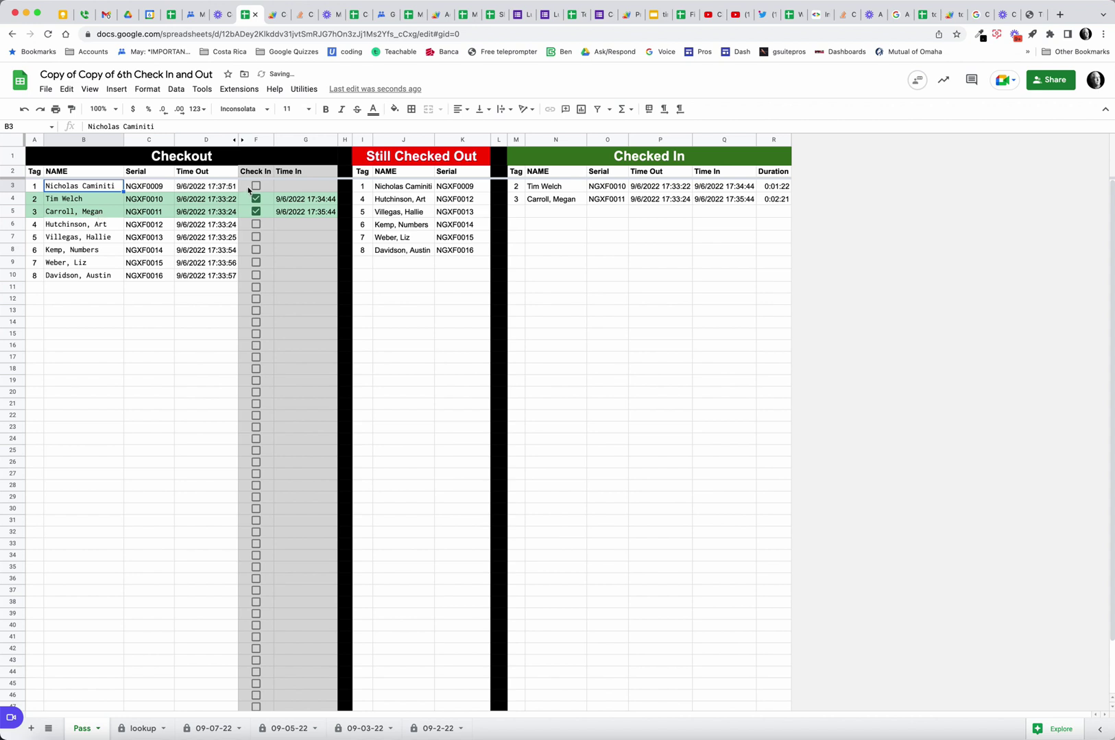
left_click(256, 186)
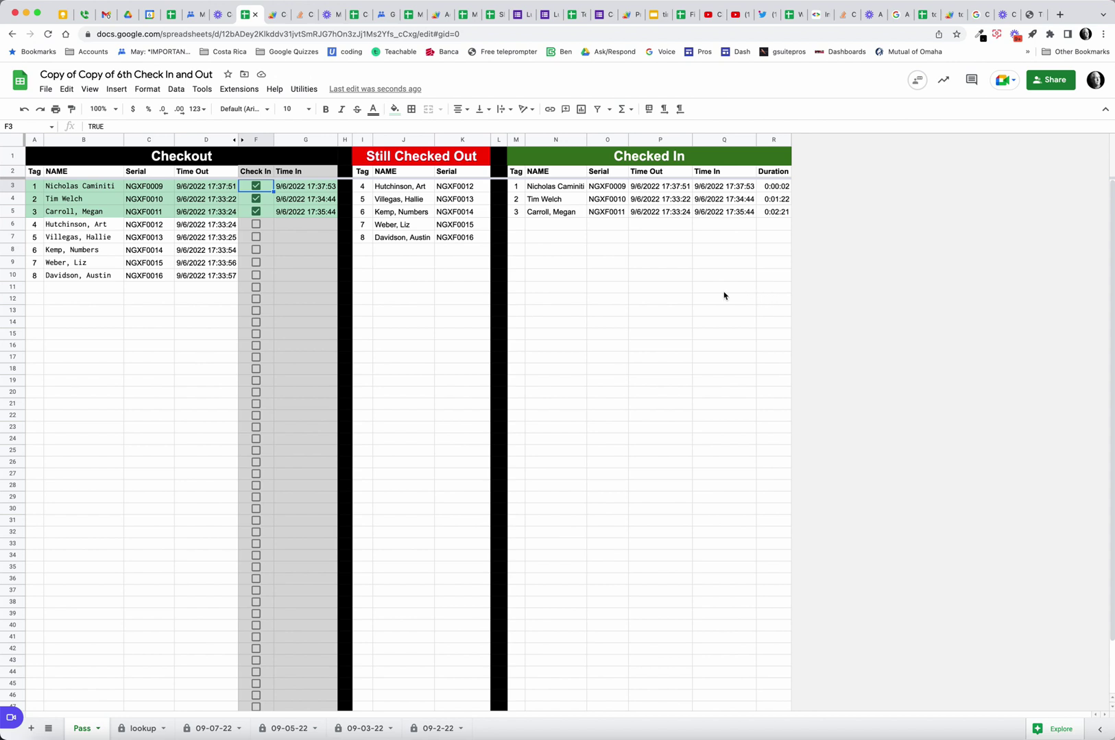
left_click(272, 16)
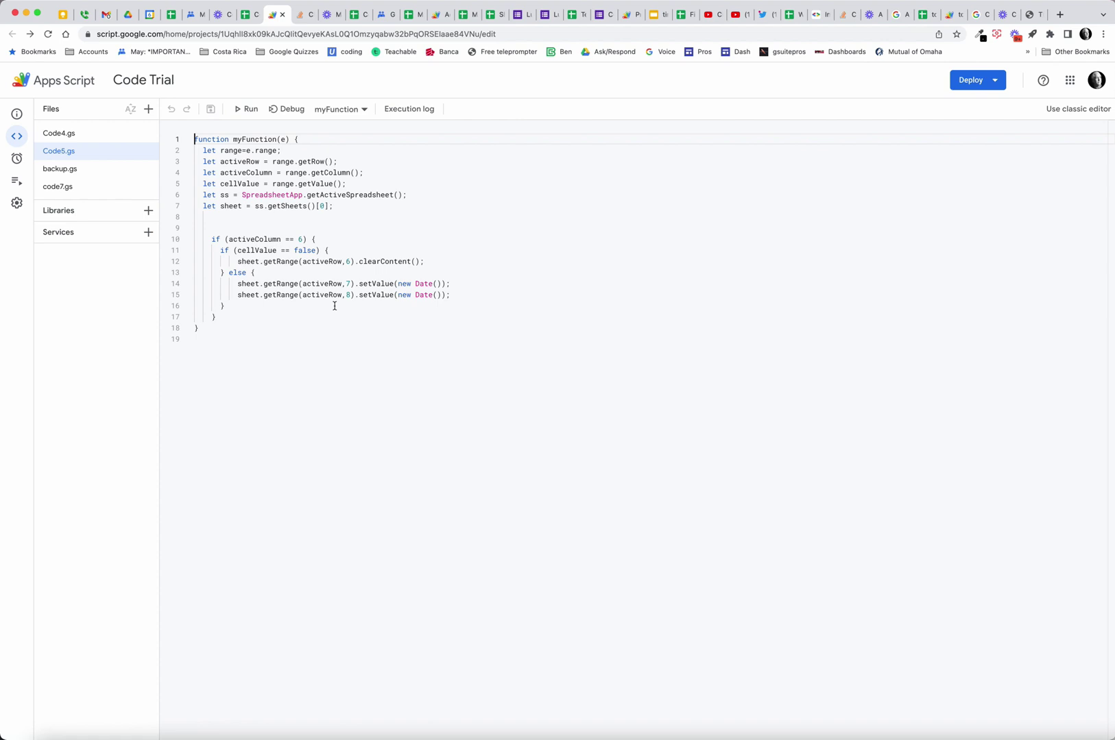
Read the backup.gs onOpen code that builds the Utilities menu, then return to the check-in sheet.
left_click(66, 172)
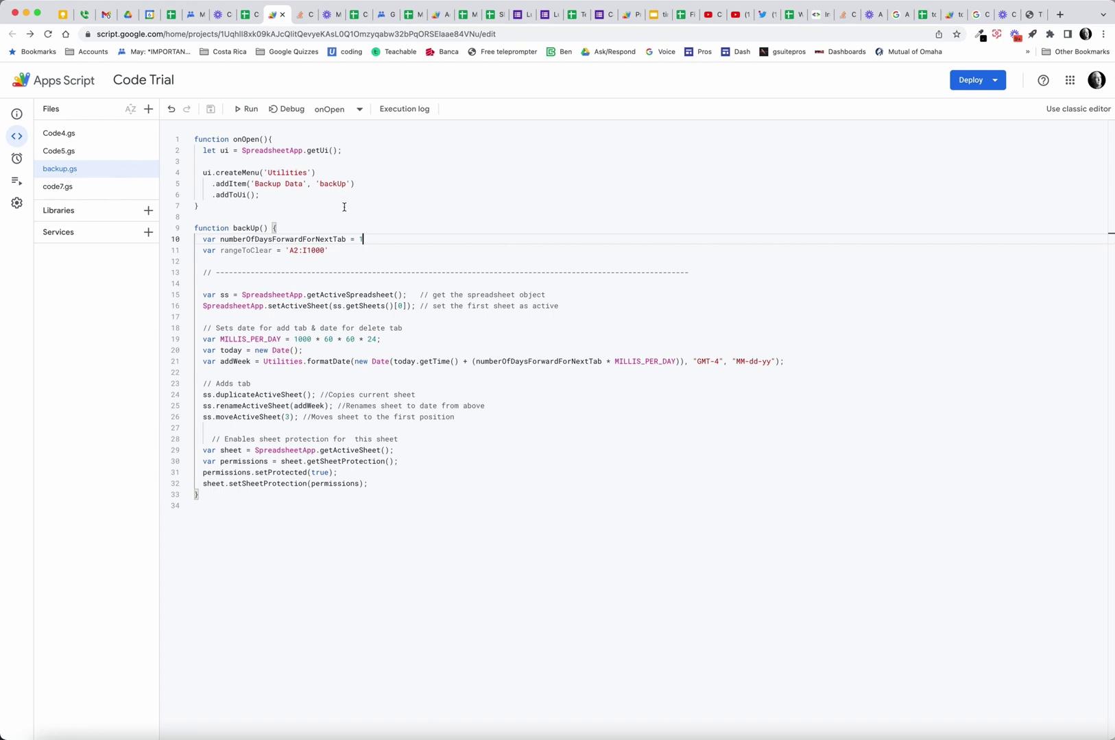
left_click(196, 140)
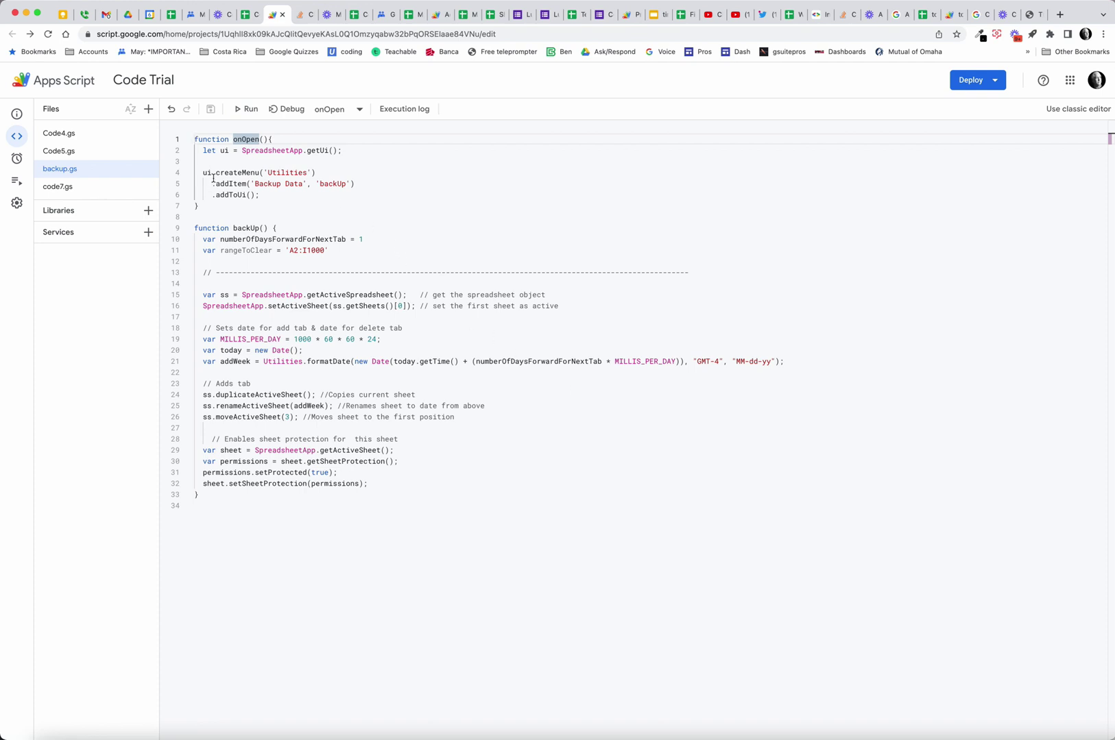
left_click(248, 17)
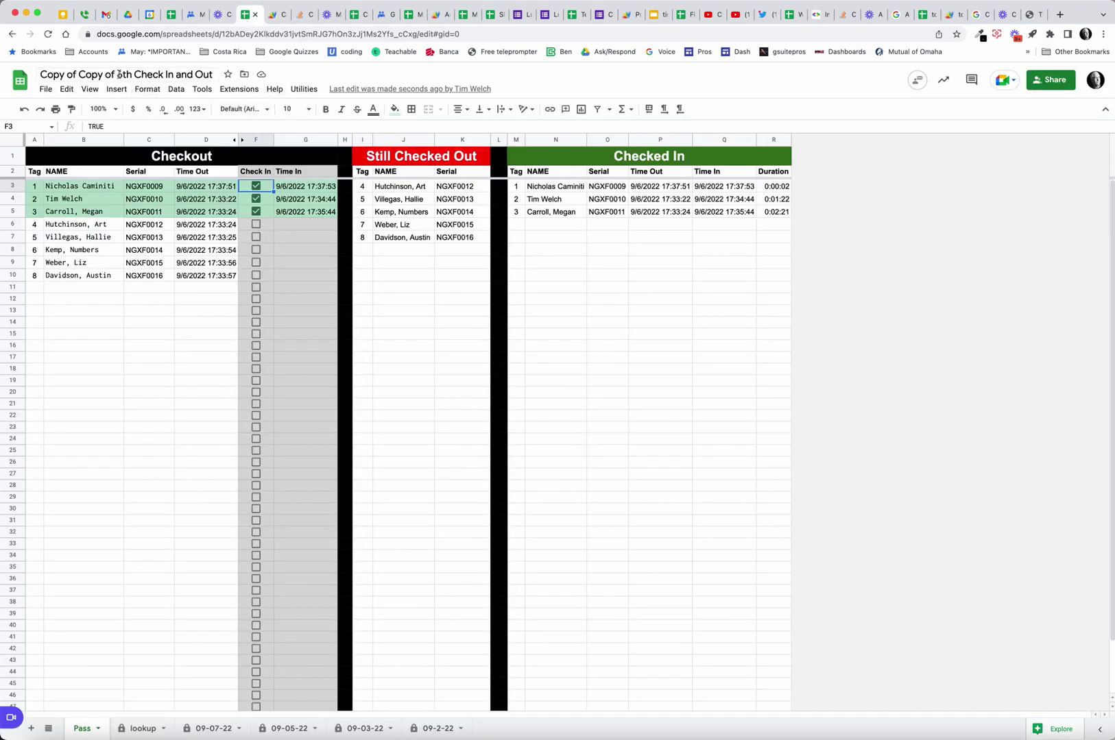